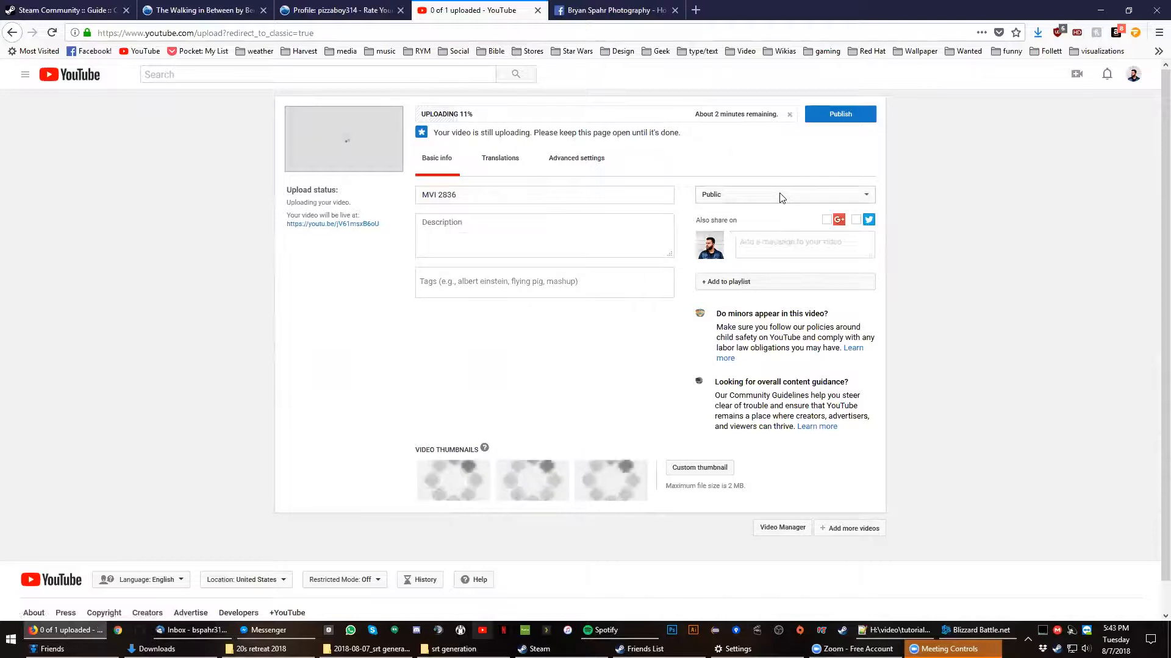
- Set the visibility of the uploading video MVI 2836 to Private
click(782, 196)
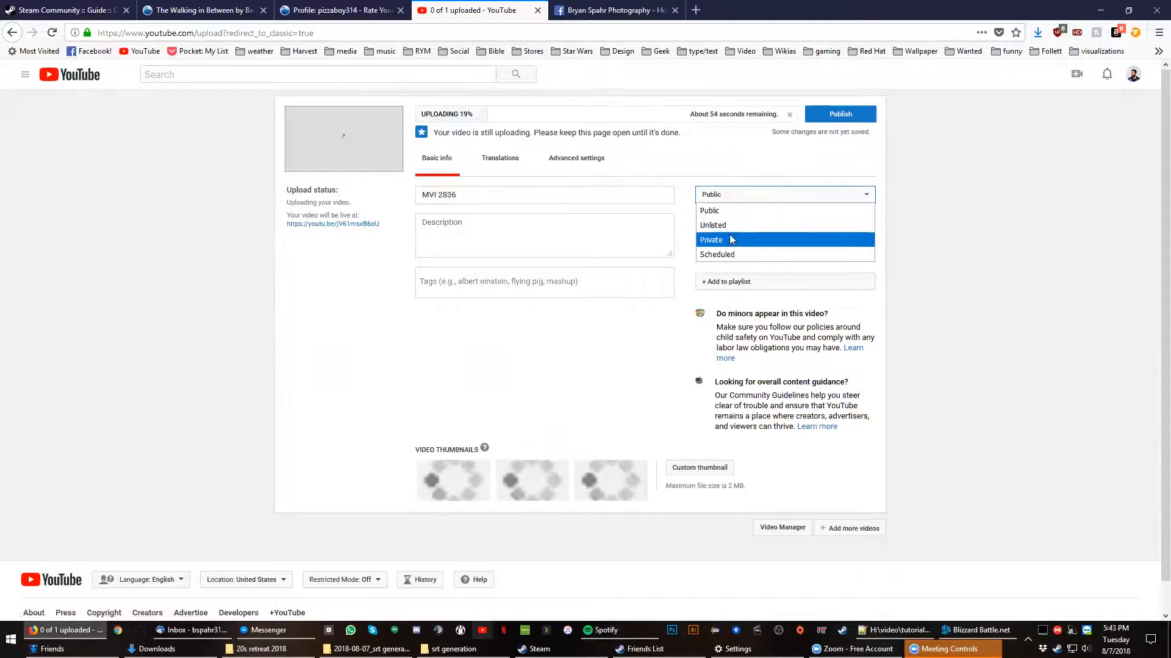
click(782, 238)
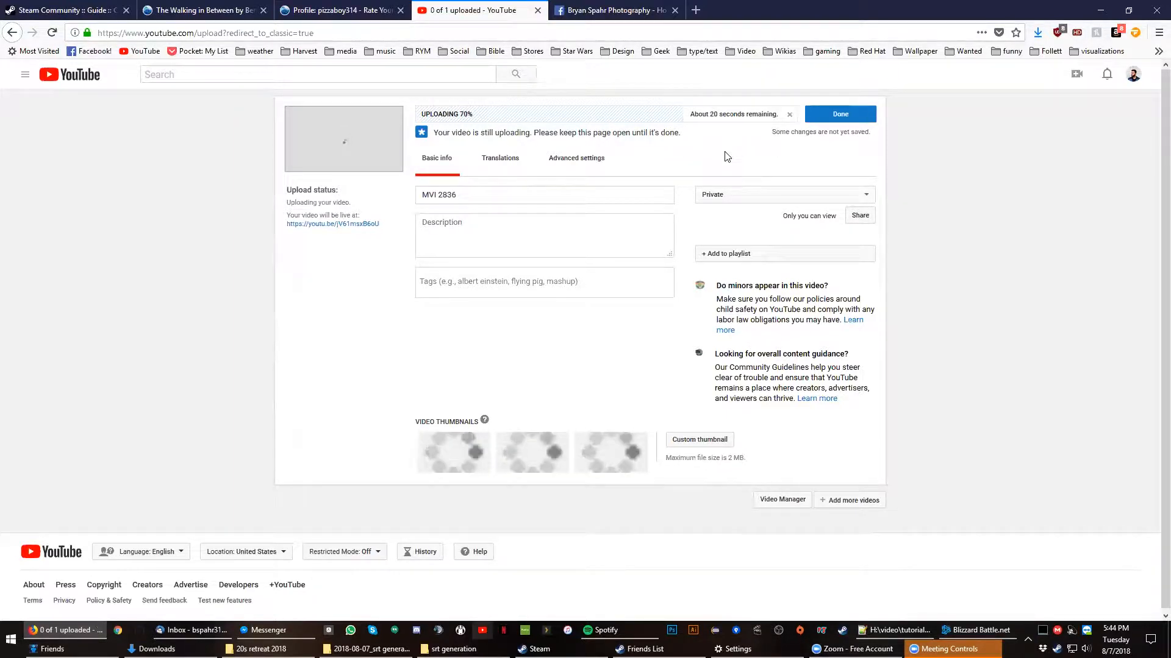
- Switch to Notepad++ and examine how monologue.txt is split into spoken lines separated by blank lines
key(alt+Tab)
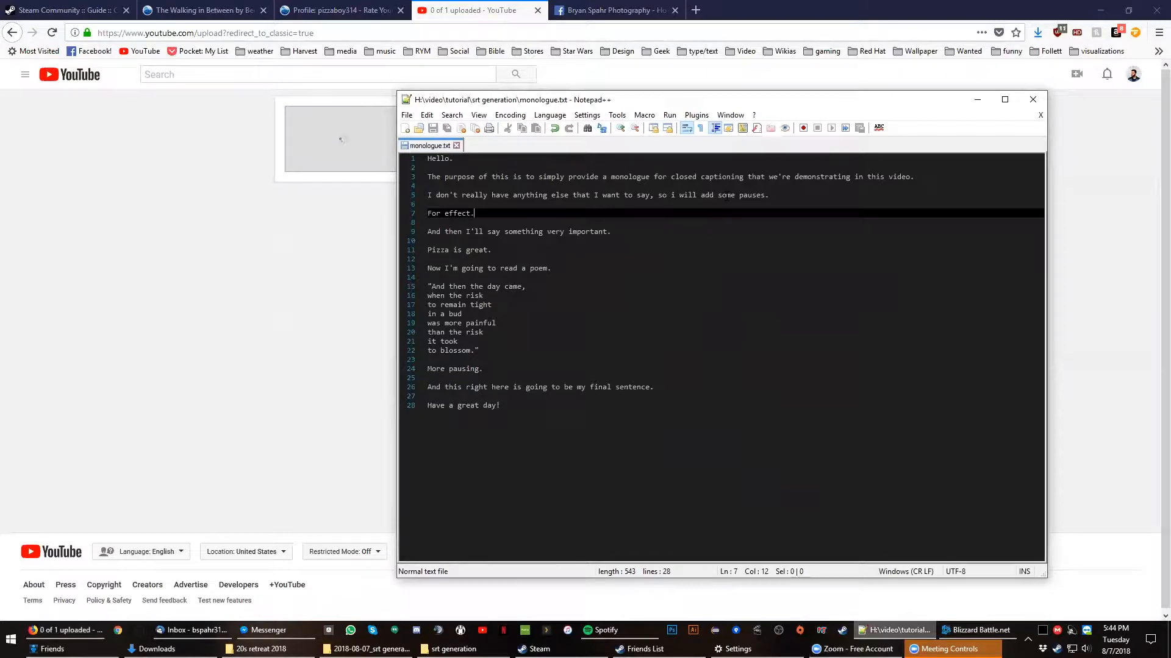
click(662, 157)
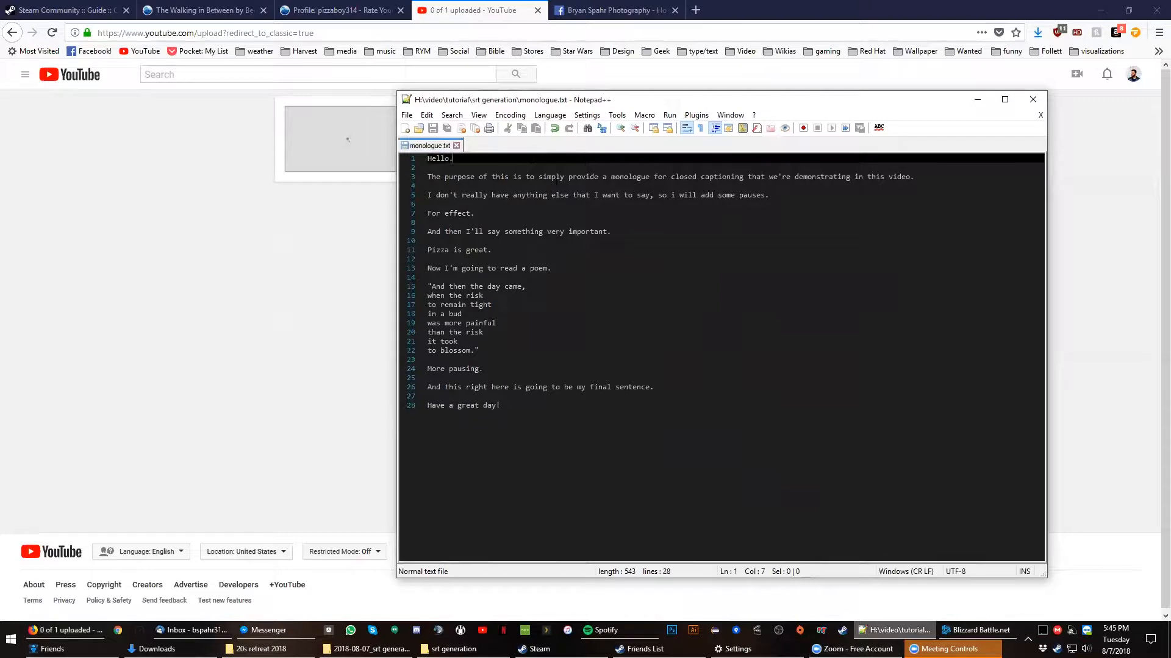
click(621, 210)
click(679, 229)
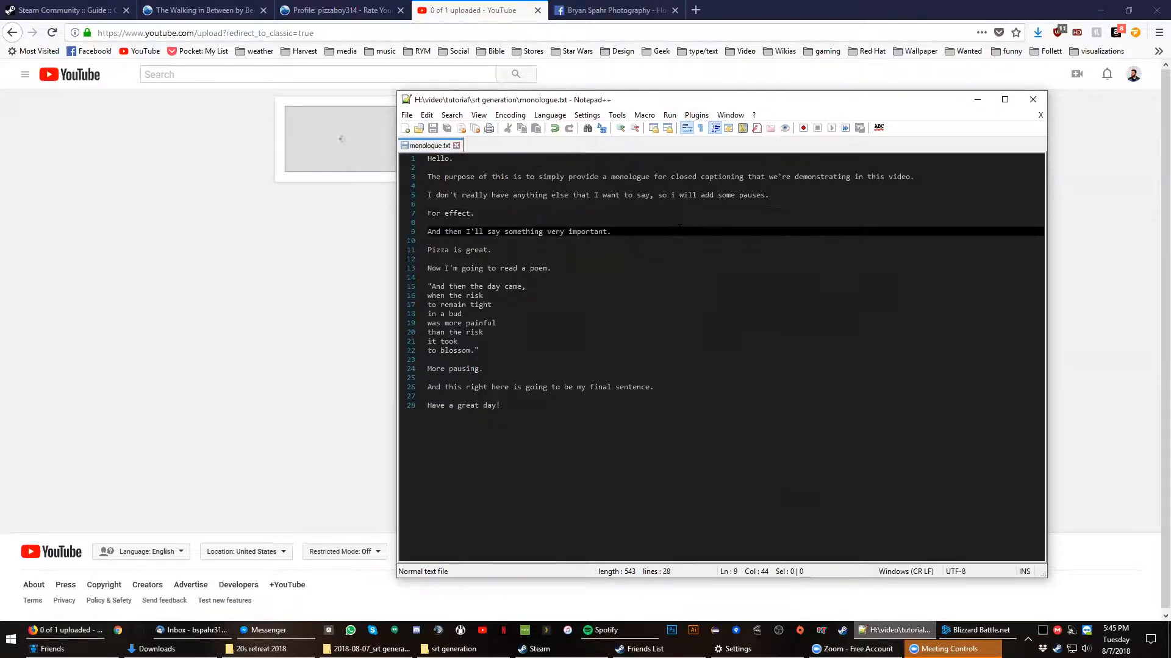
click(640, 250)
click(645, 267)
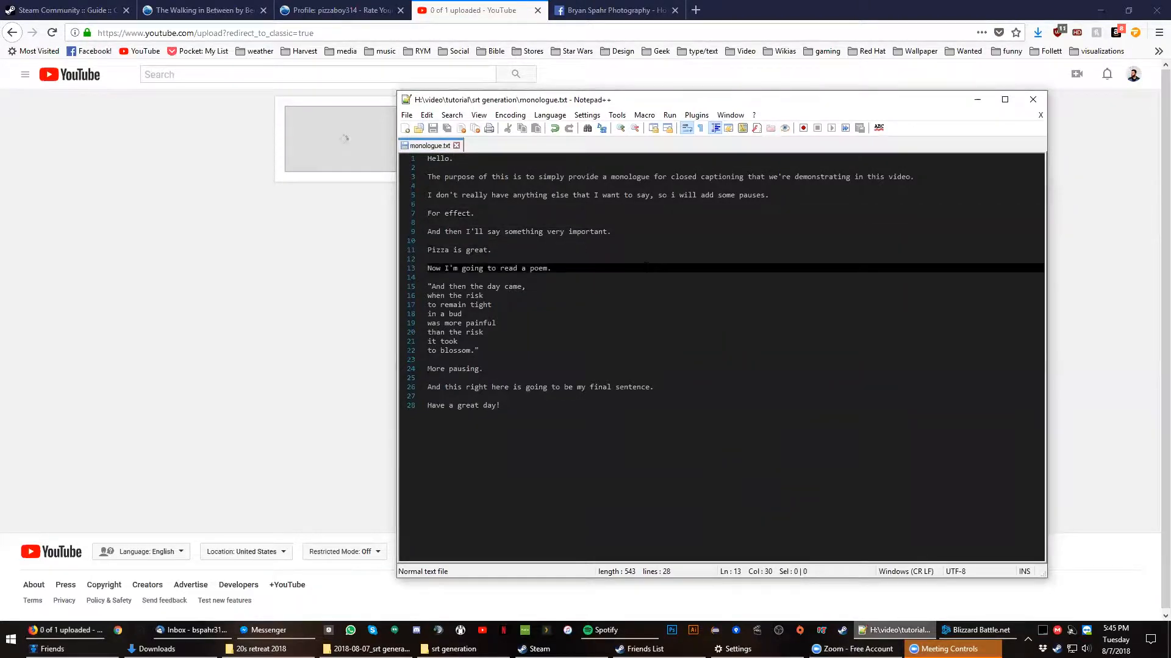
click(529, 156)
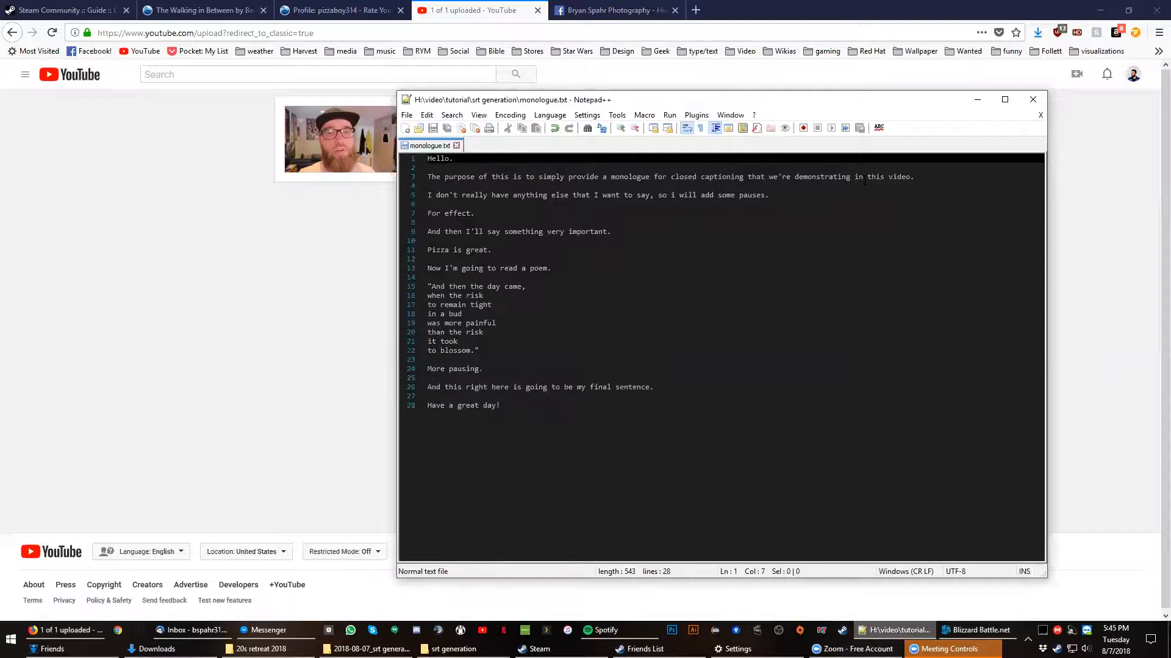
click(927, 177)
drag(927, 177, 427, 177)
click(953, 181)
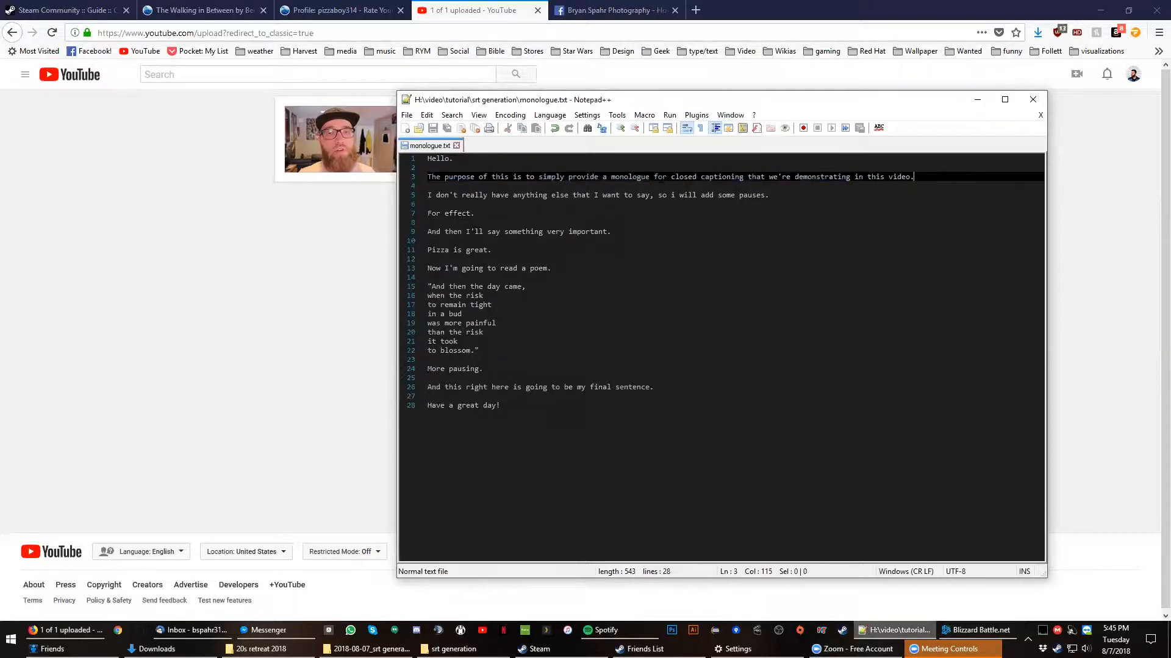
click(575, 210)
click(573, 233)
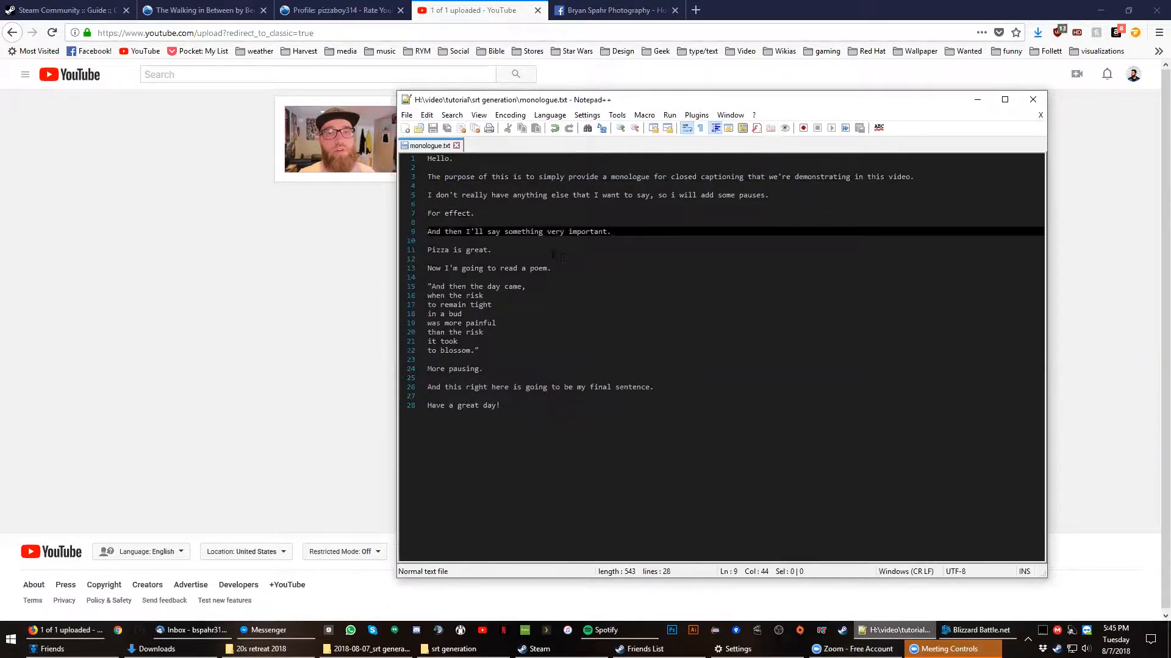
click(554, 251)
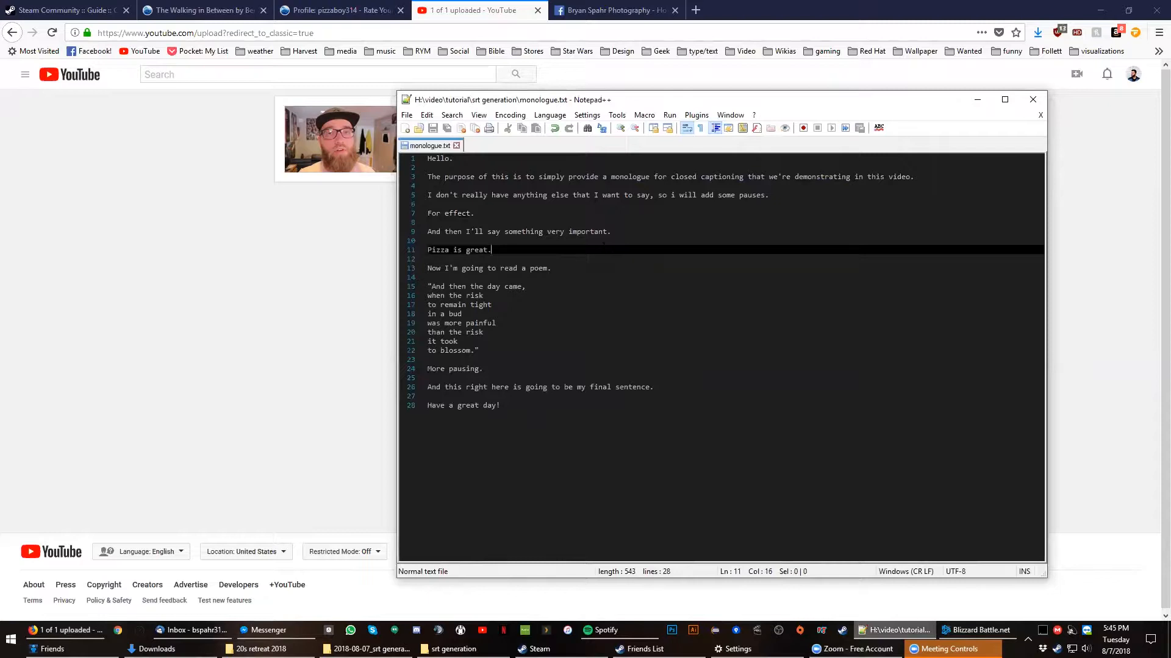
click(977, 99)
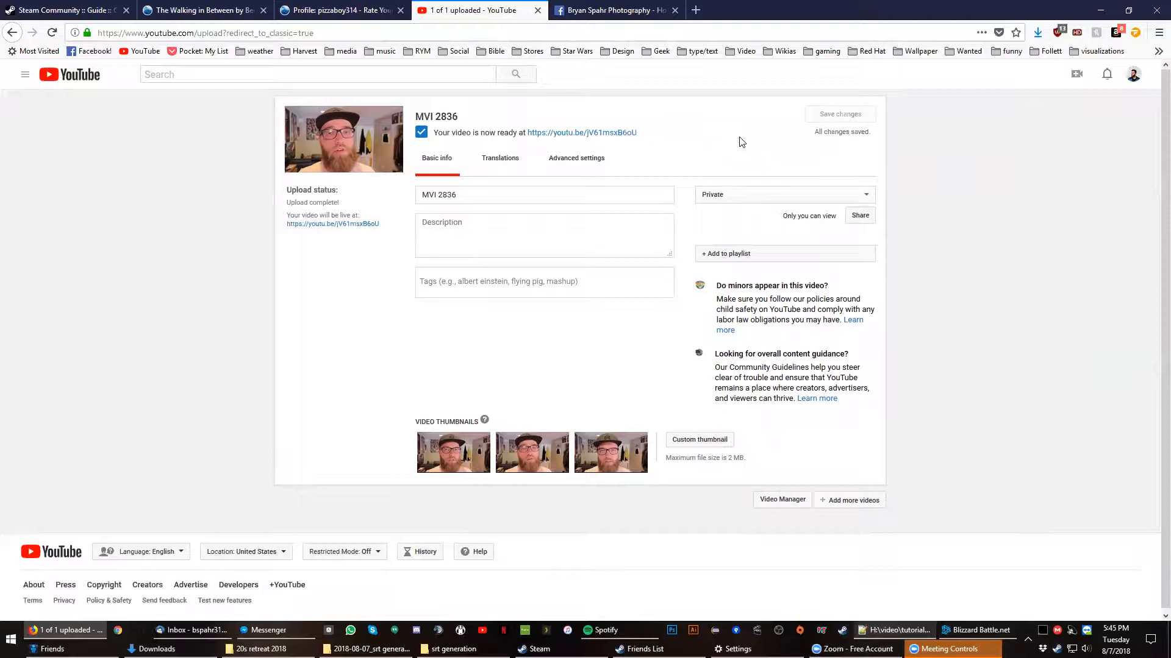
- Go through YouTube Studio (beta) to the classic Translation & transcription page and close the leftover channel dashboard
click(609, 161)
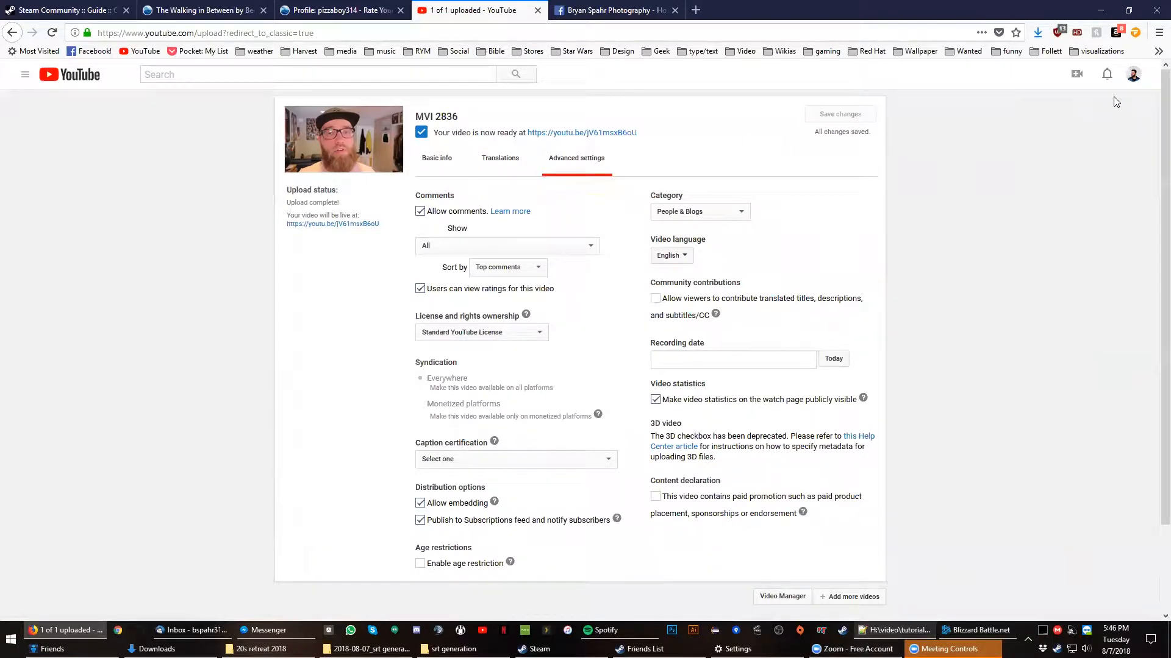
click(1134, 78)
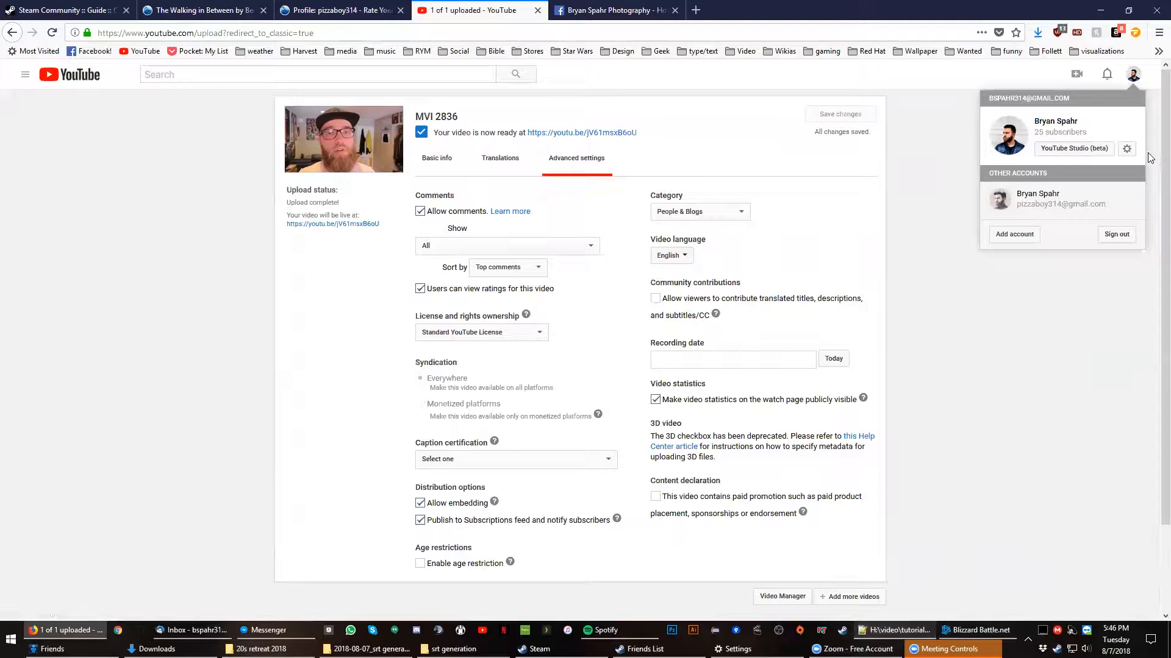
click(1079, 153)
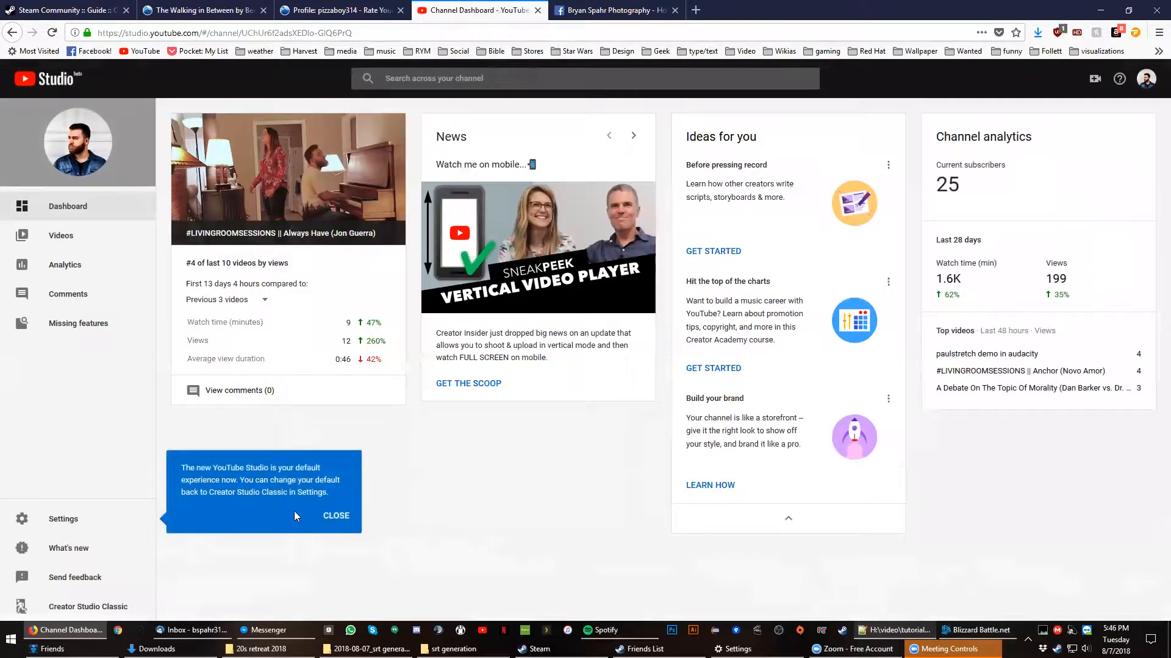
click(338, 515)
mouse_move(94, 326)
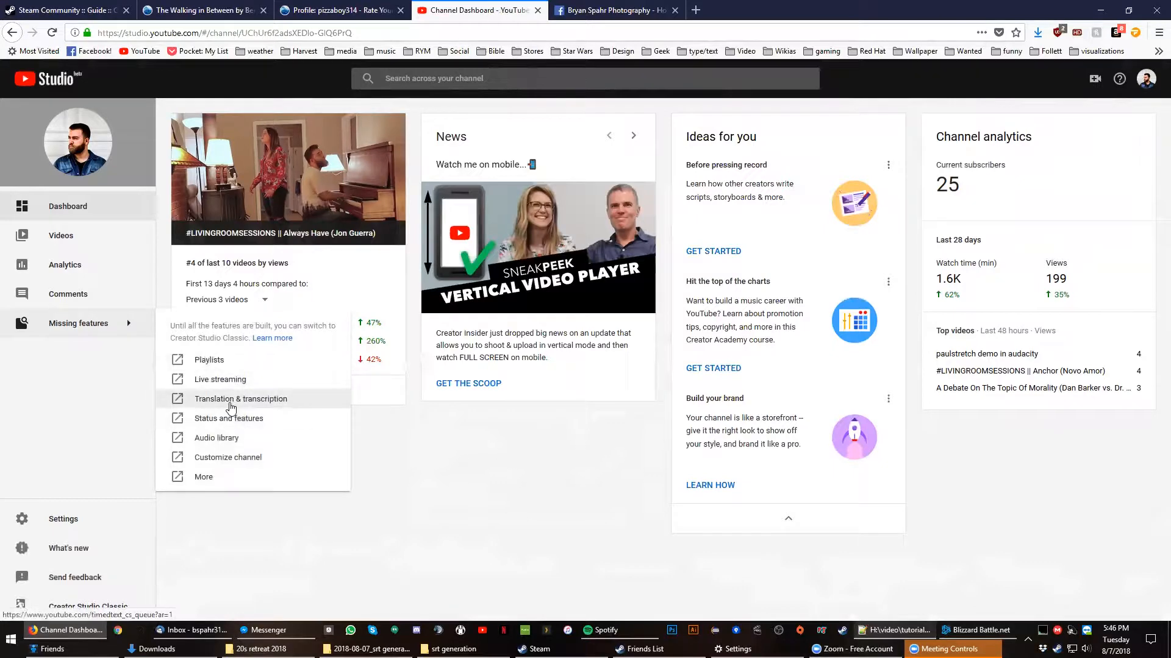
click(230, 404)
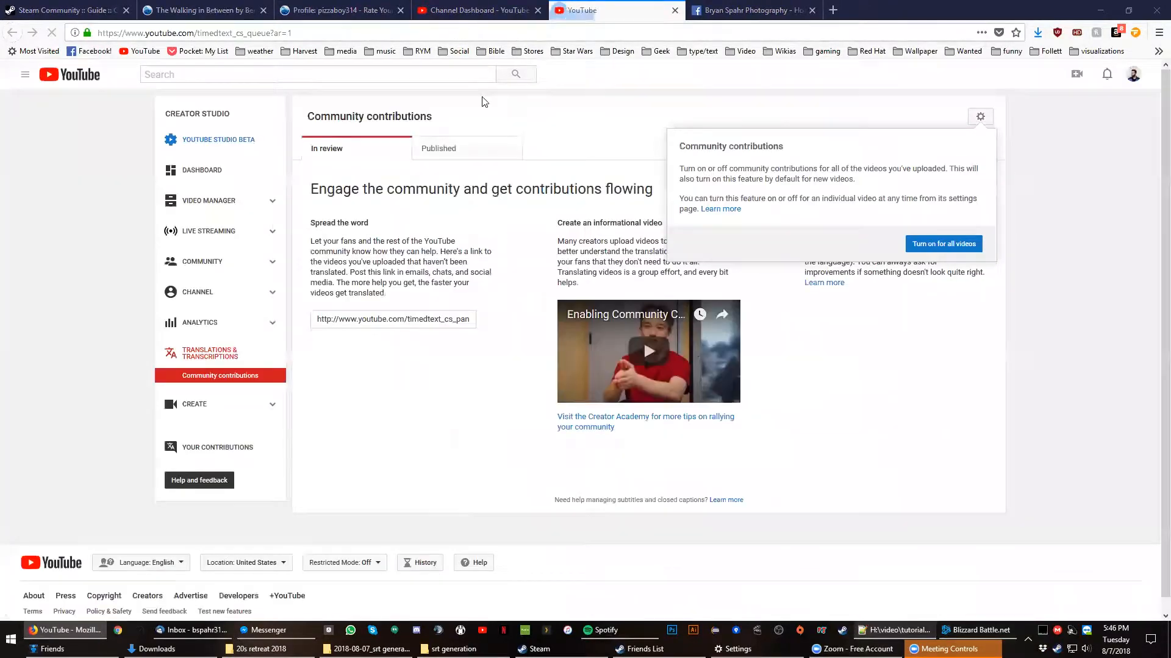
middle_click(450, 18)
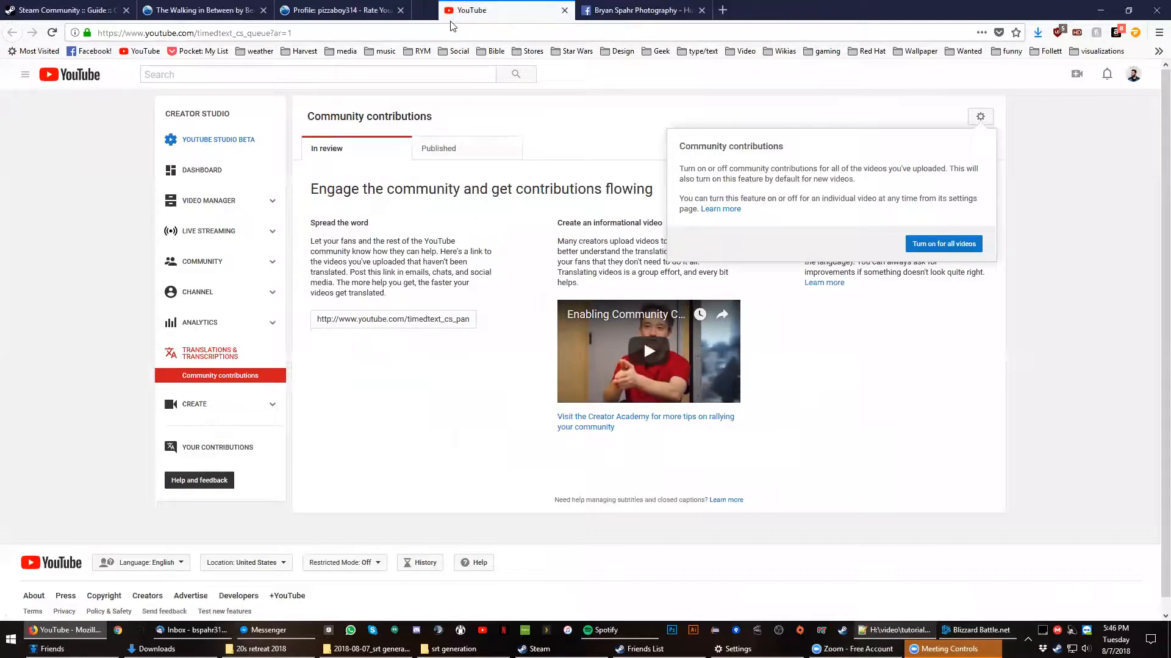
- Open the MVI 2836 video for editing from the Video Manager and go to its subtitles and closed captions
click(198, 204)
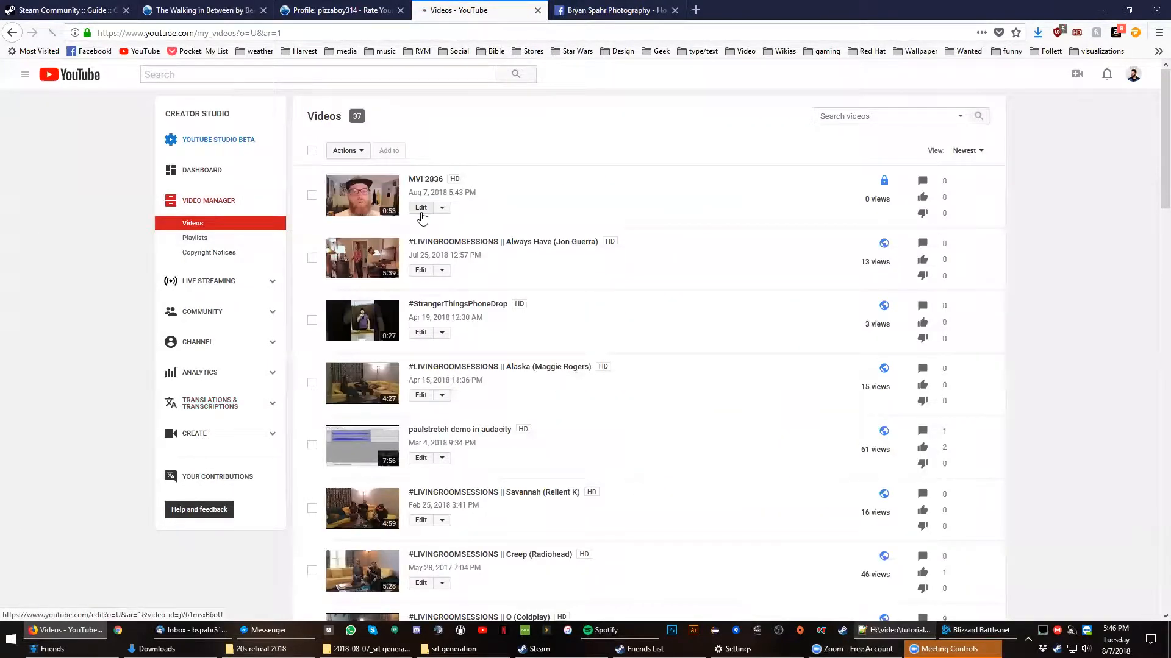
click(566, 207)
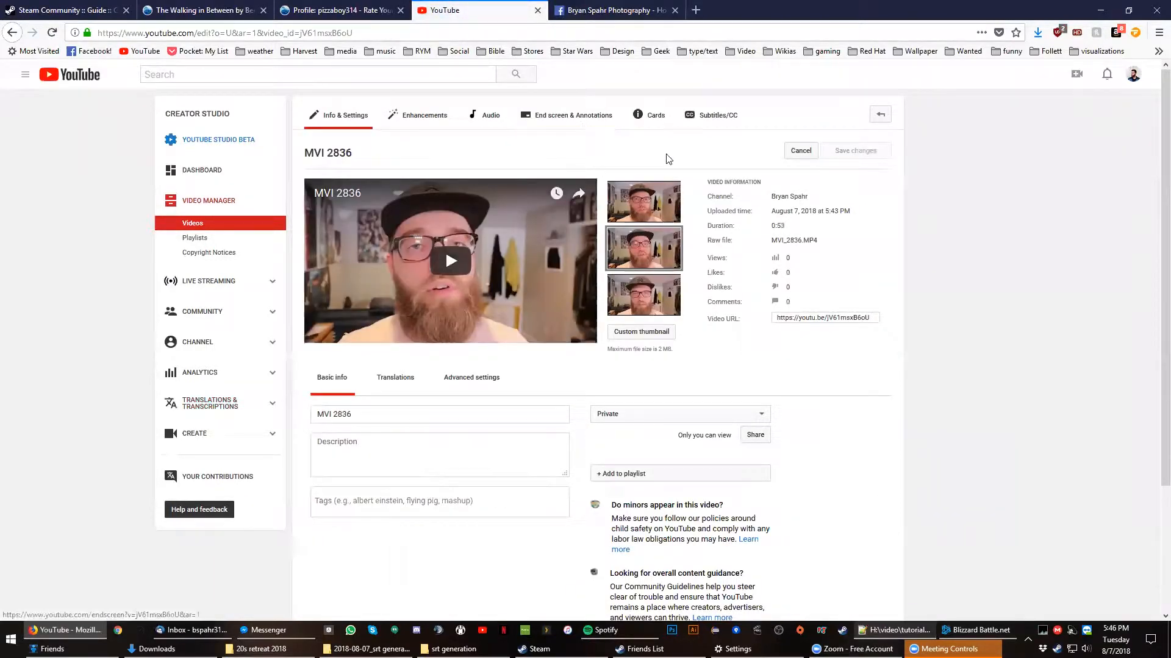
click(719, 119)
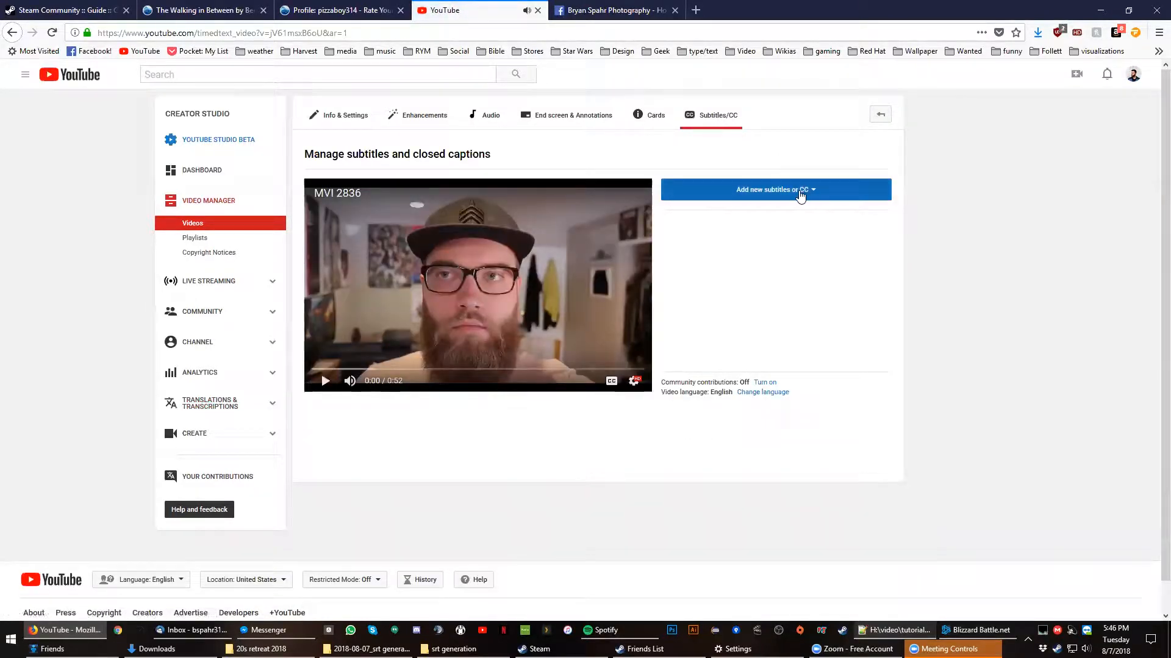
- Add new English subtitles to the video with the Transcribe and auto-sync method
click(797, 192)
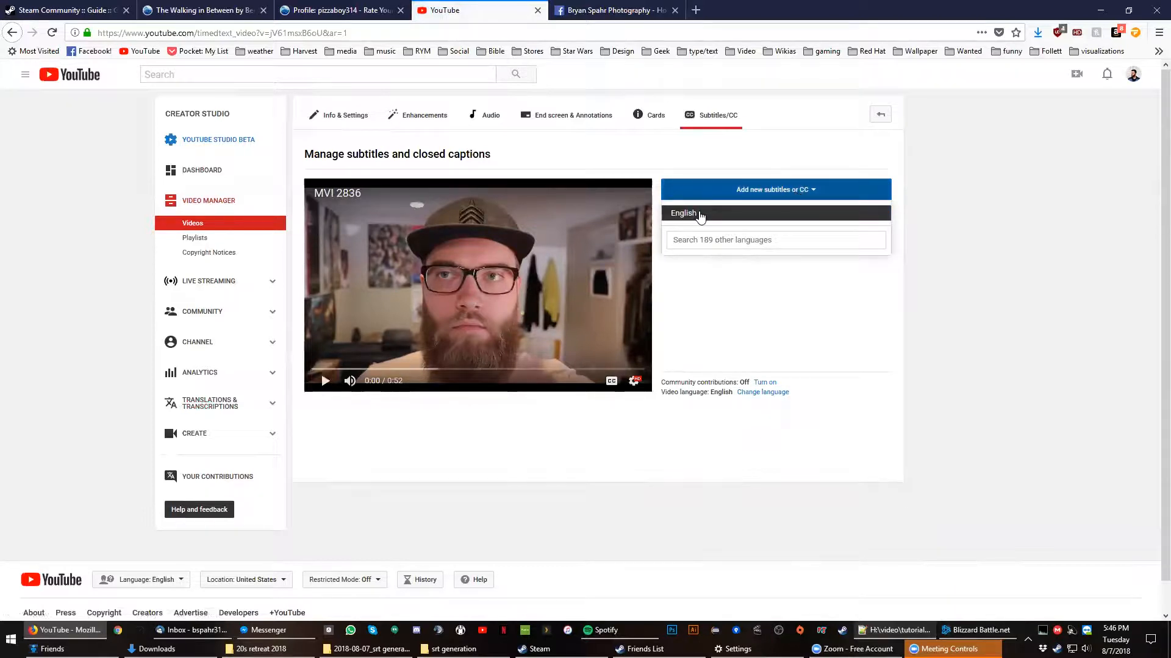
click(700, 213)
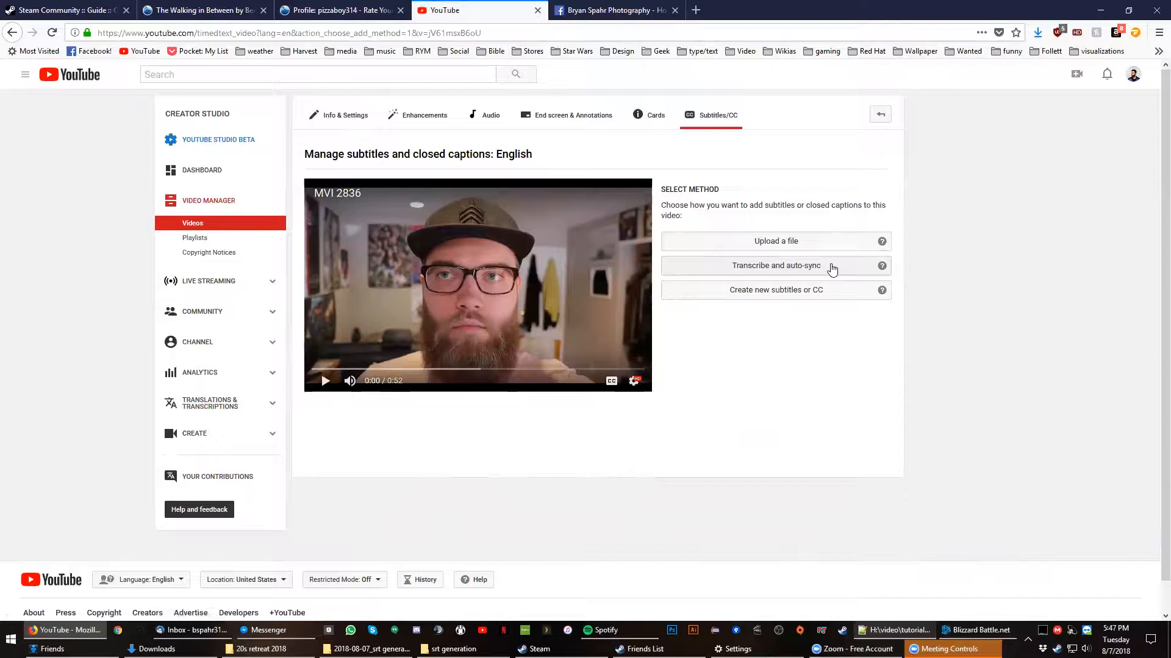
click(832, 269)
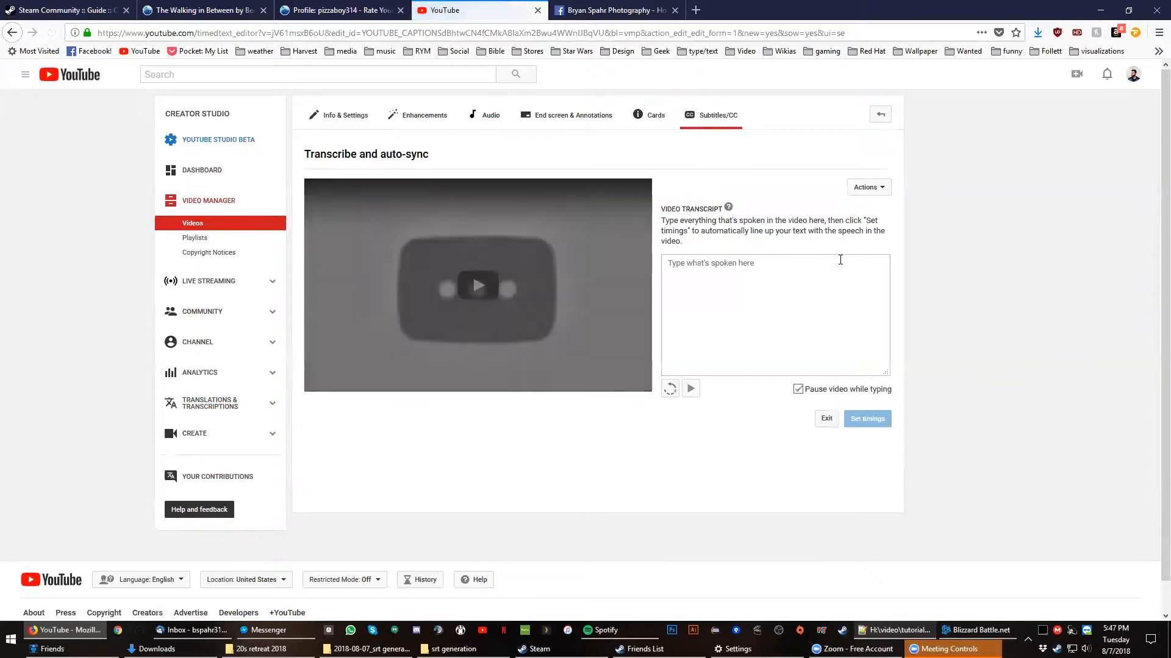
- Copy the whole monologue text from Notepad++ into the video transcript and have its timings set automatically
click(894, 631)
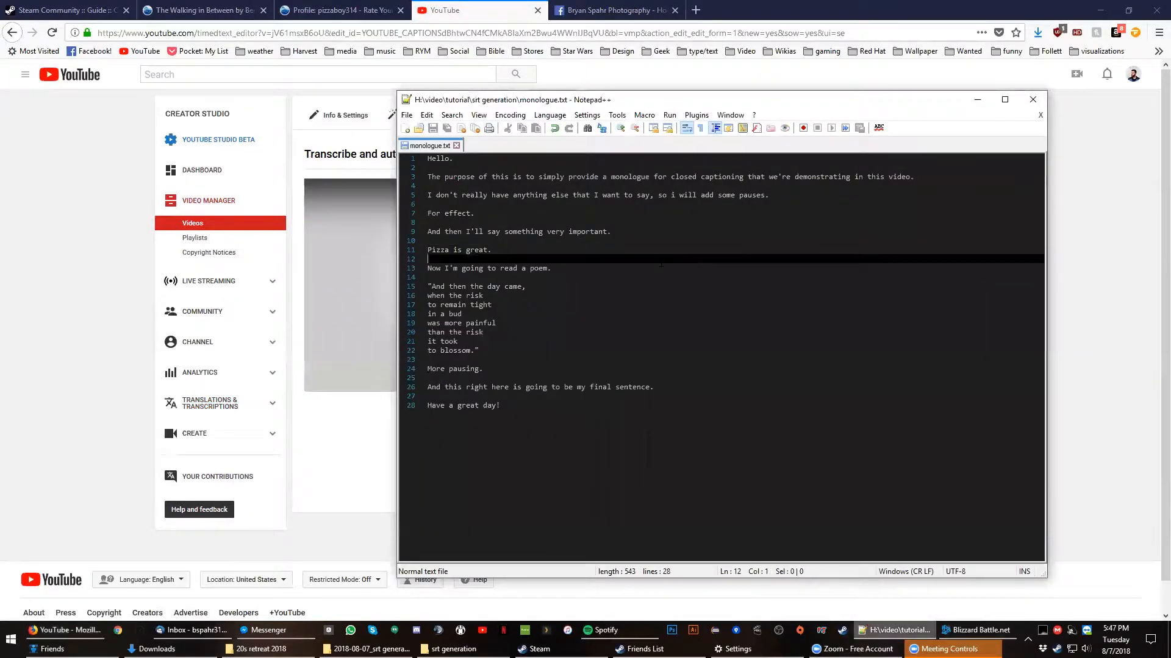
key(ctrl+a)
click(634, 235)
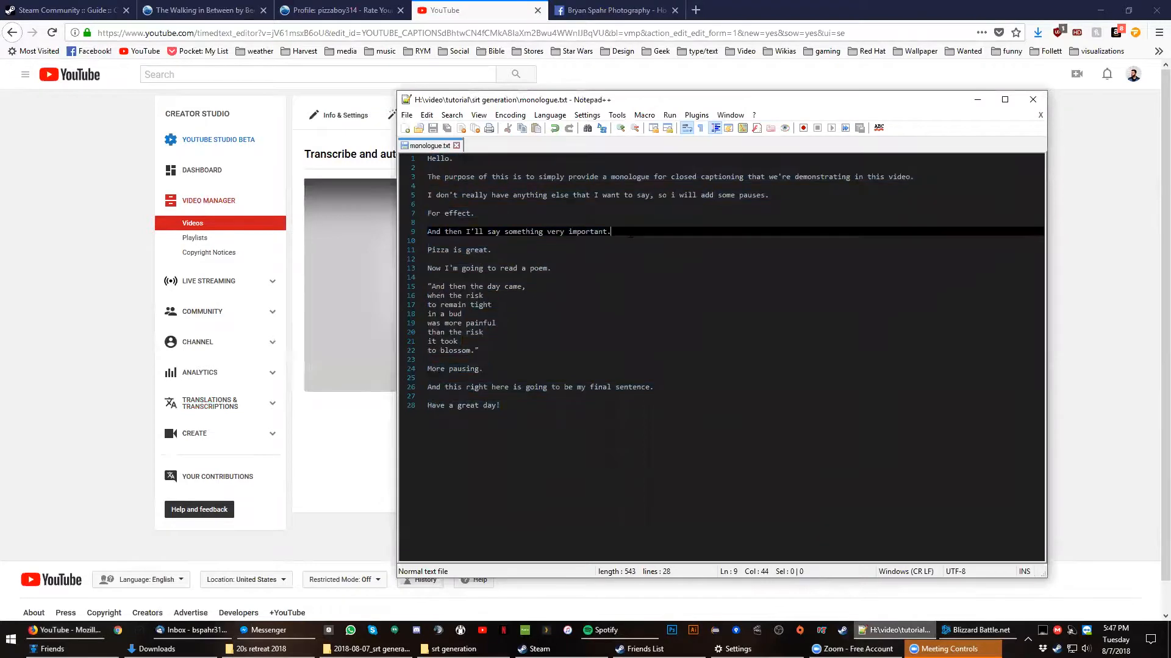
click(978, 99)
key(ctrl+v)
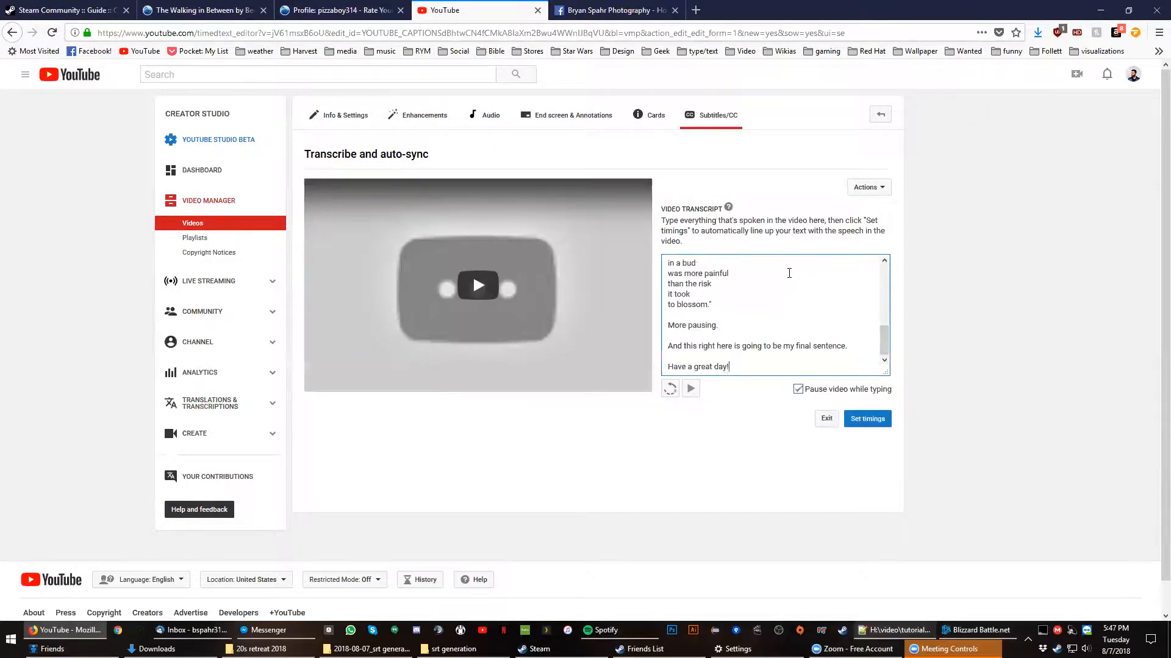
click(869, 421)
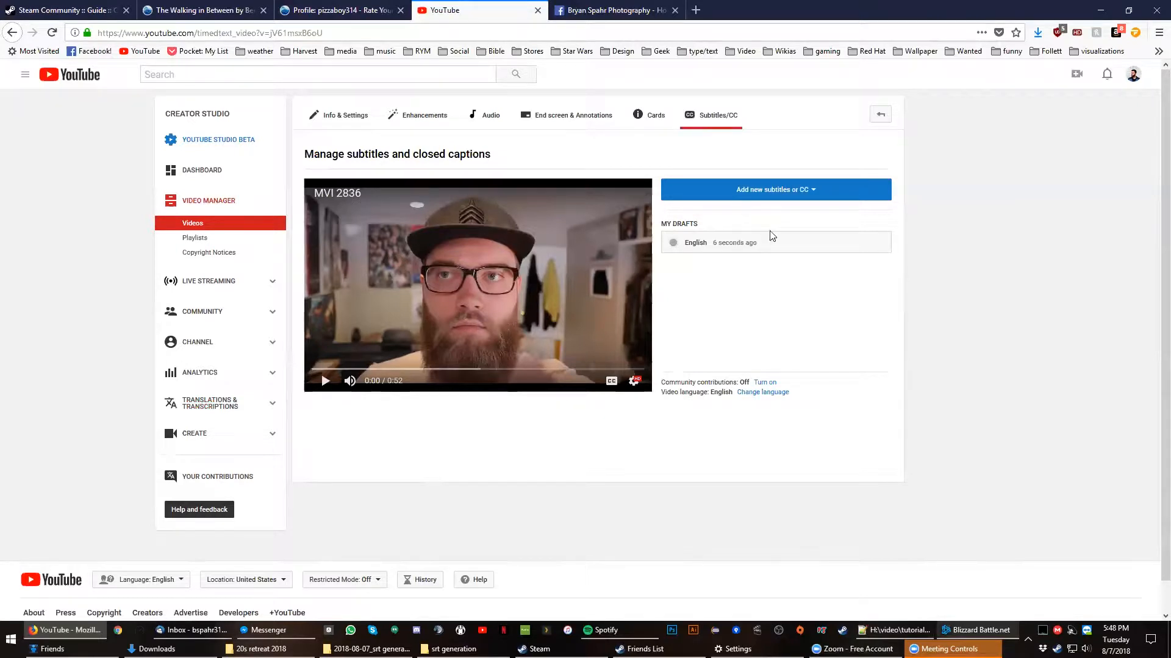
- Preview the timed captions of the English draft against the video and save the changes to publish them
click(776, 244)
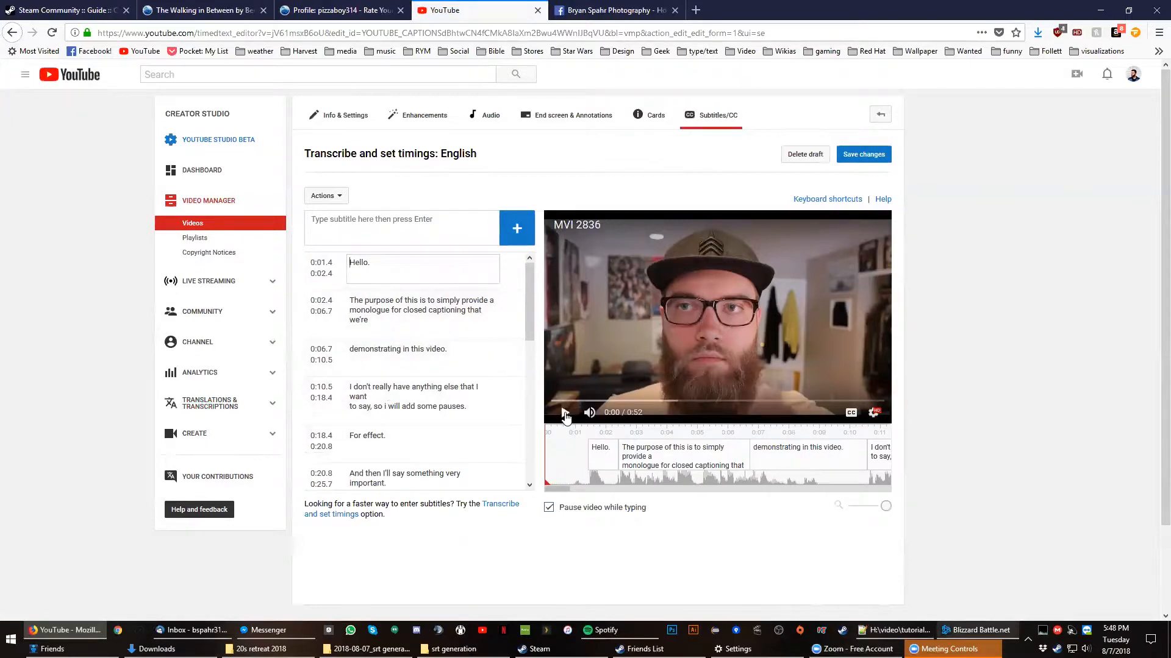
click(565, 415)
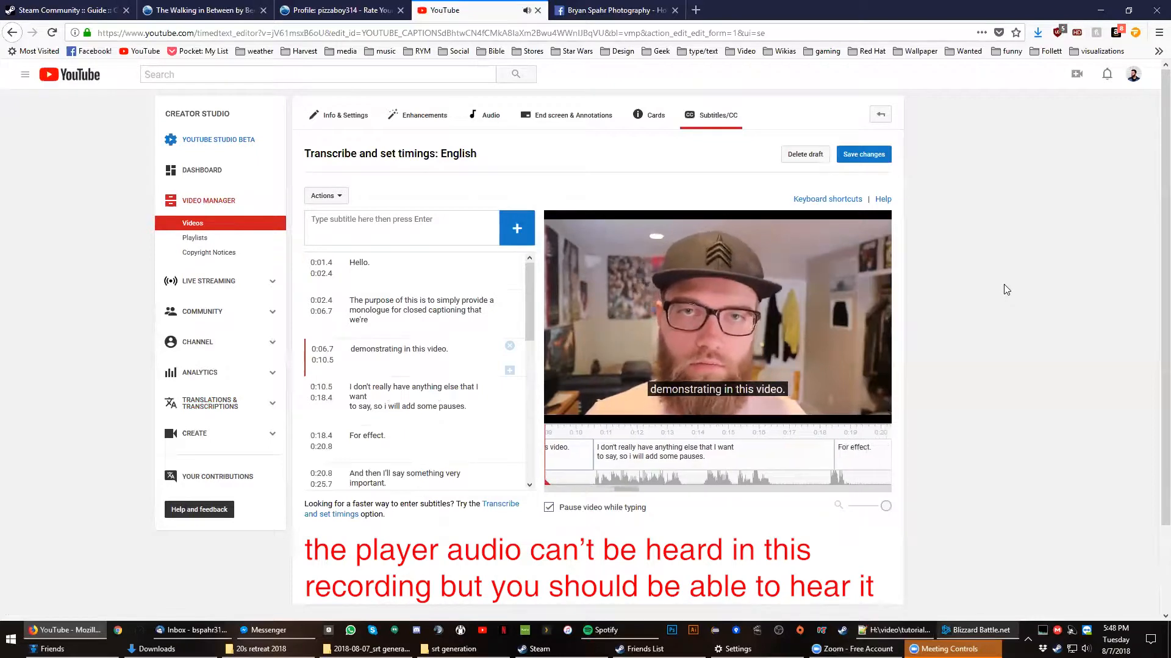
mouse_move(651, 349)
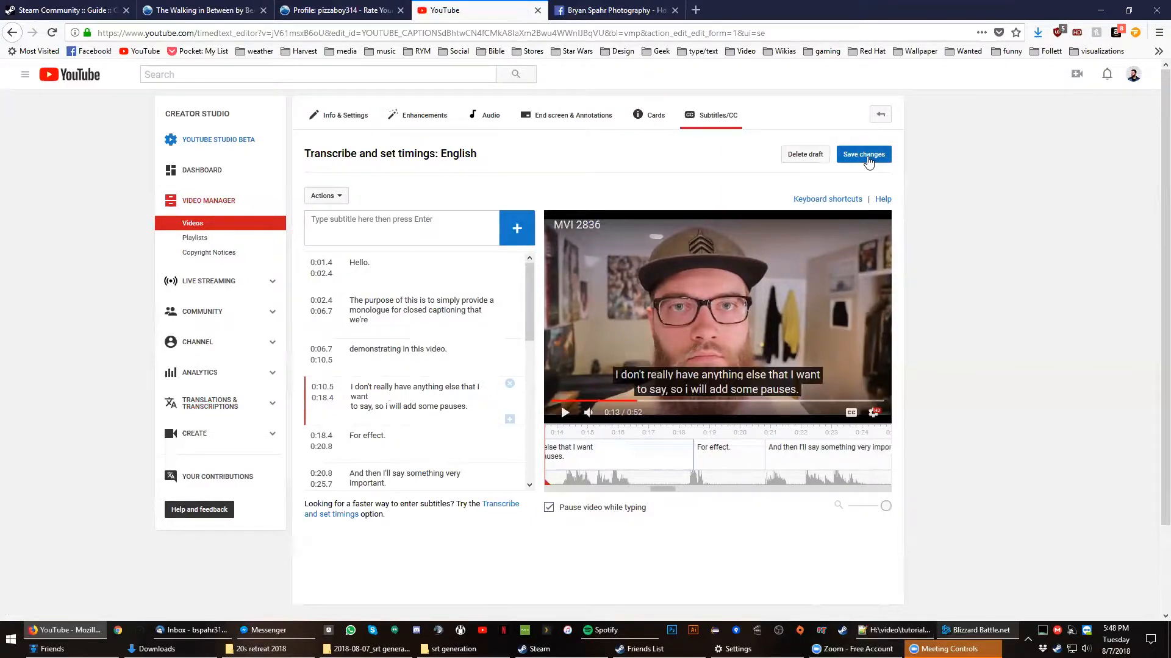
click(869, 160)
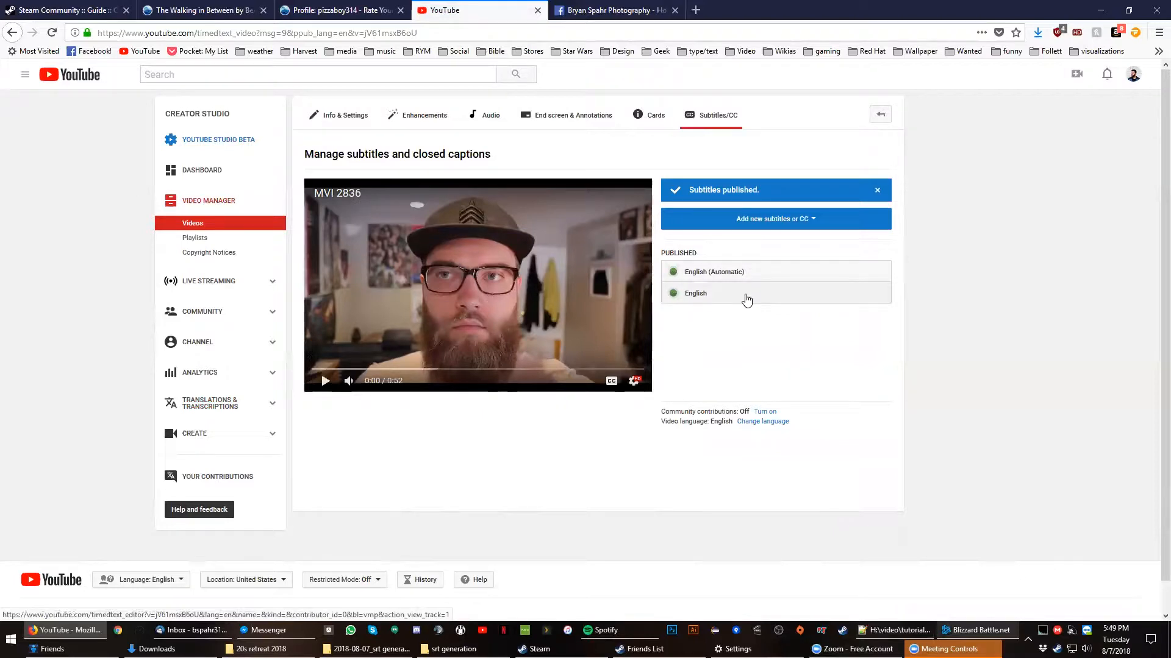
- Download the published English subtitles in .srt format, choosing to save captions.srt as a file
click(695, 293)
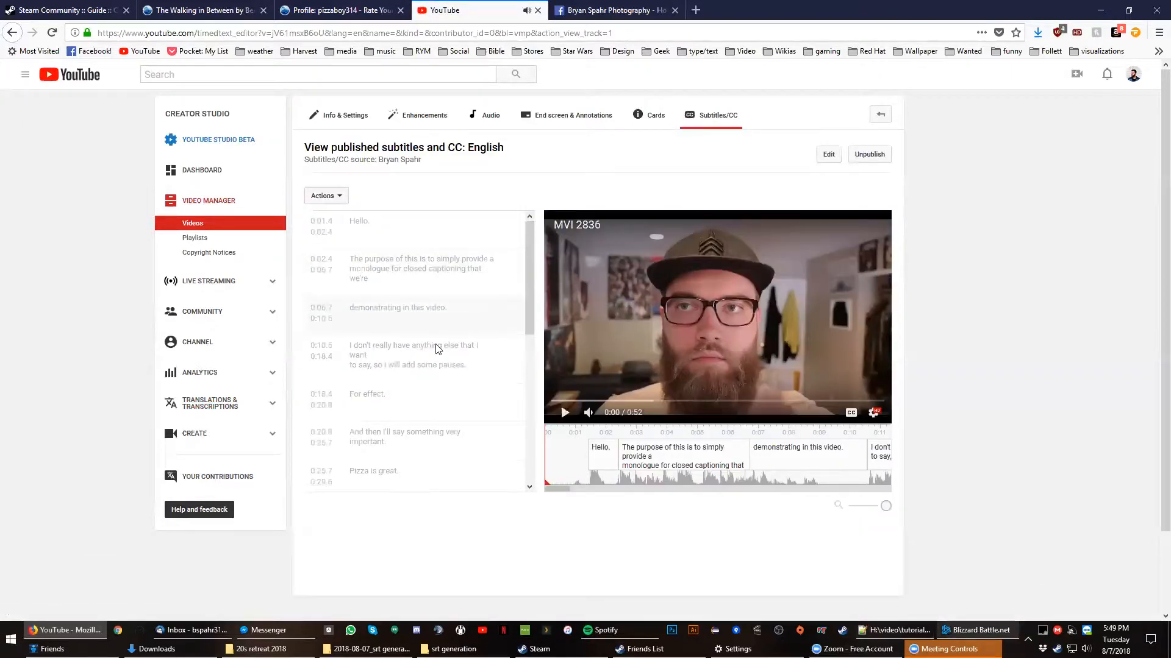
click(329, 198)
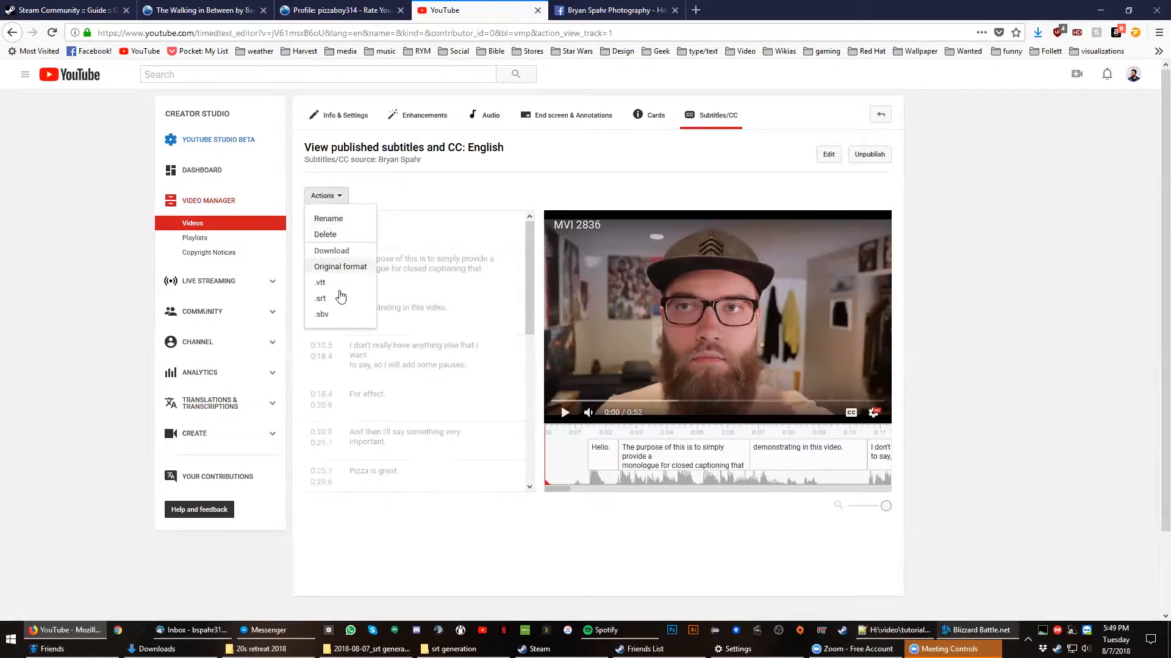
click(332, 301)
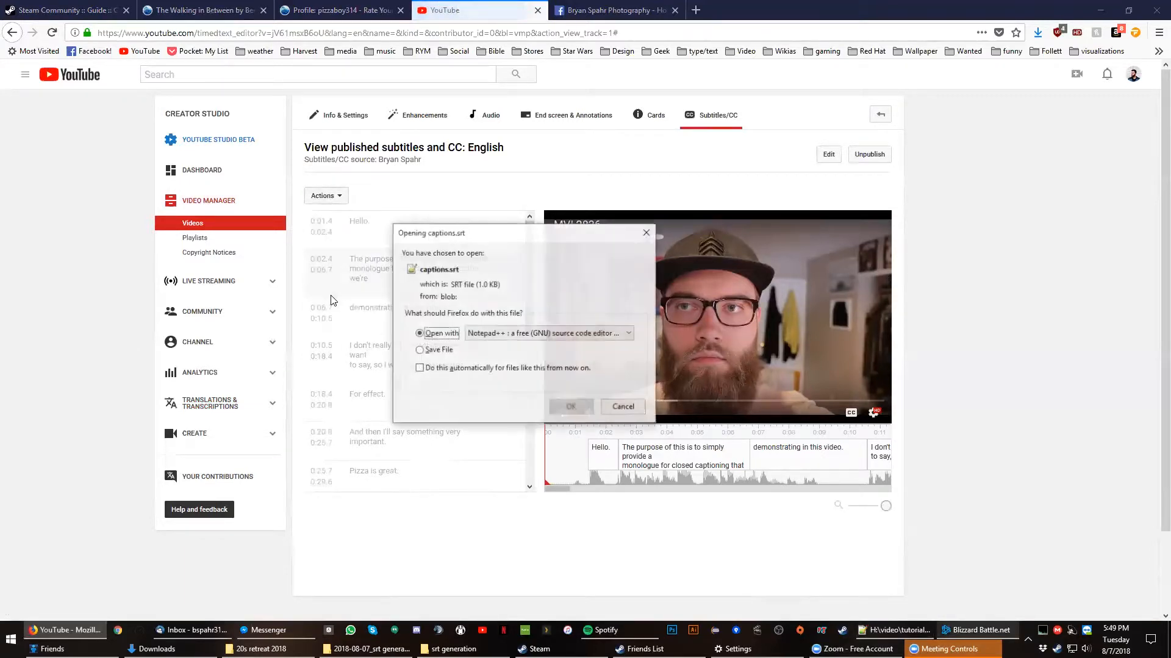
click(444, 351)
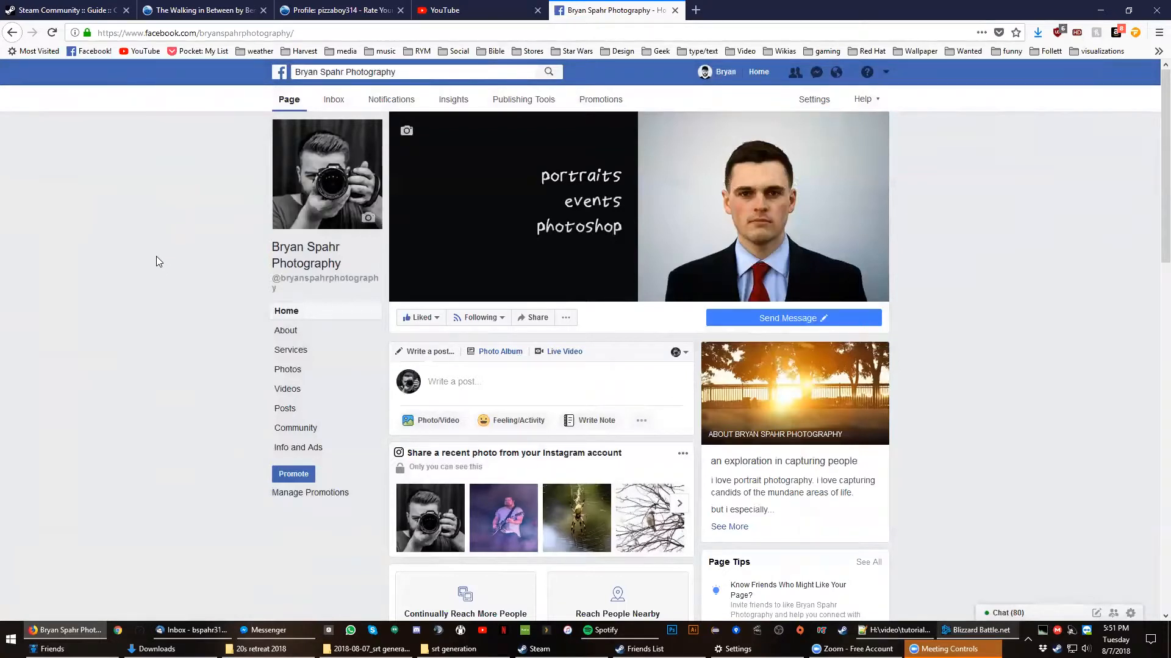
- Upload the video MVI_2836.MP4 from the srt generation folder as a new post on the Facebook page
click(457, 422)
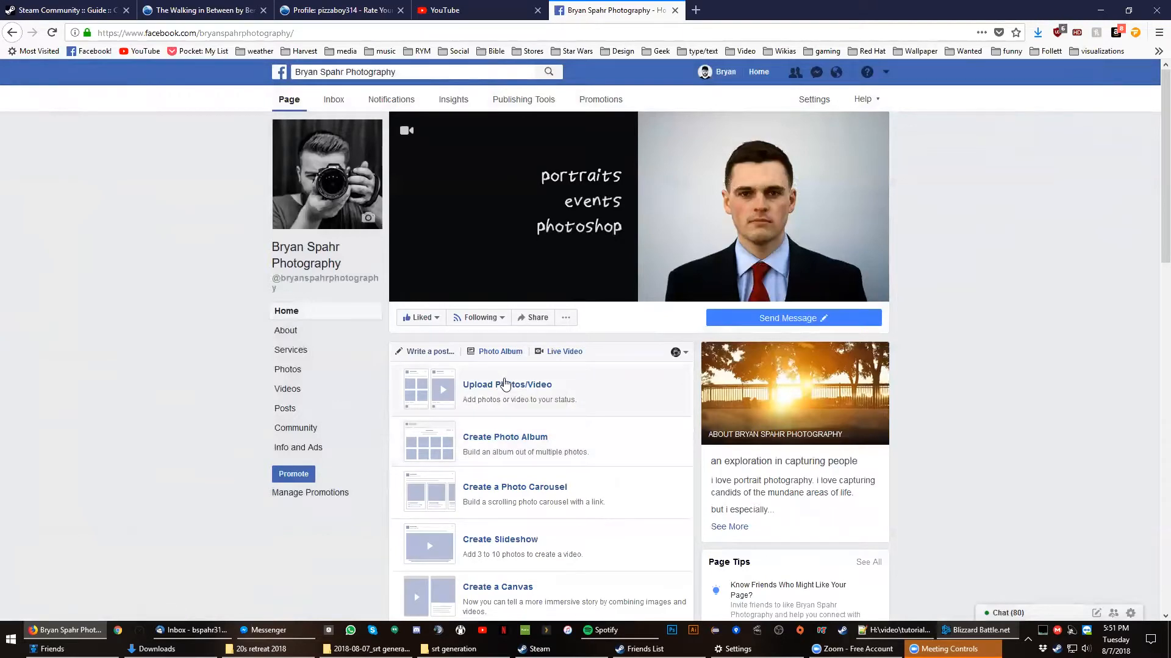
click(505, 384)
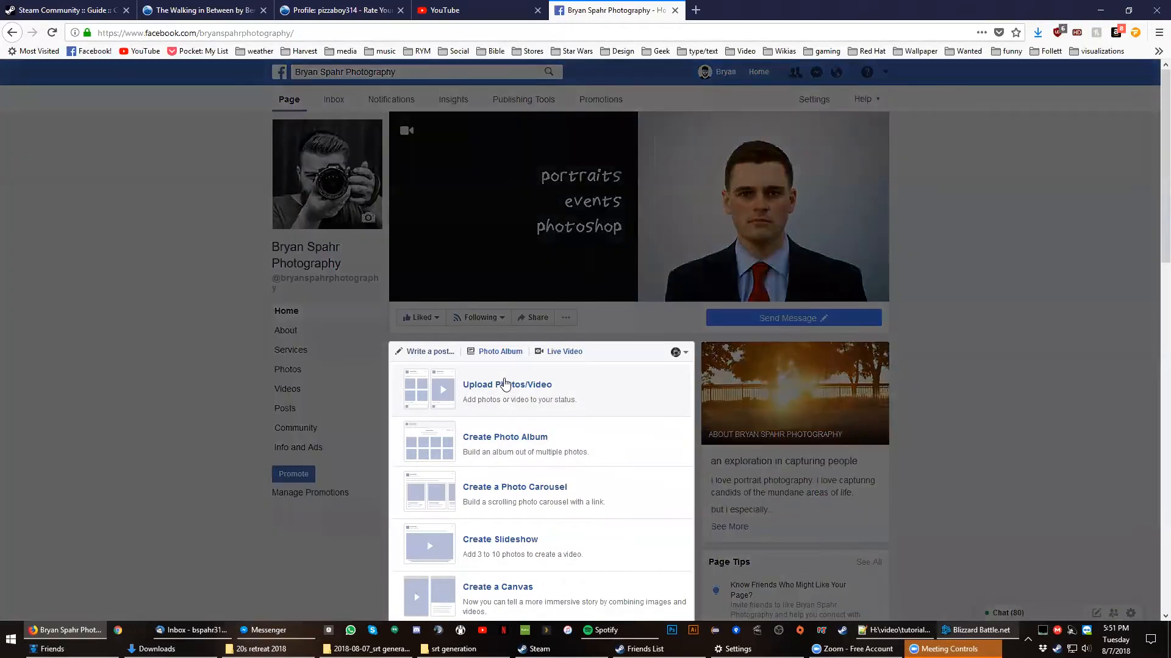
click(466, 389)
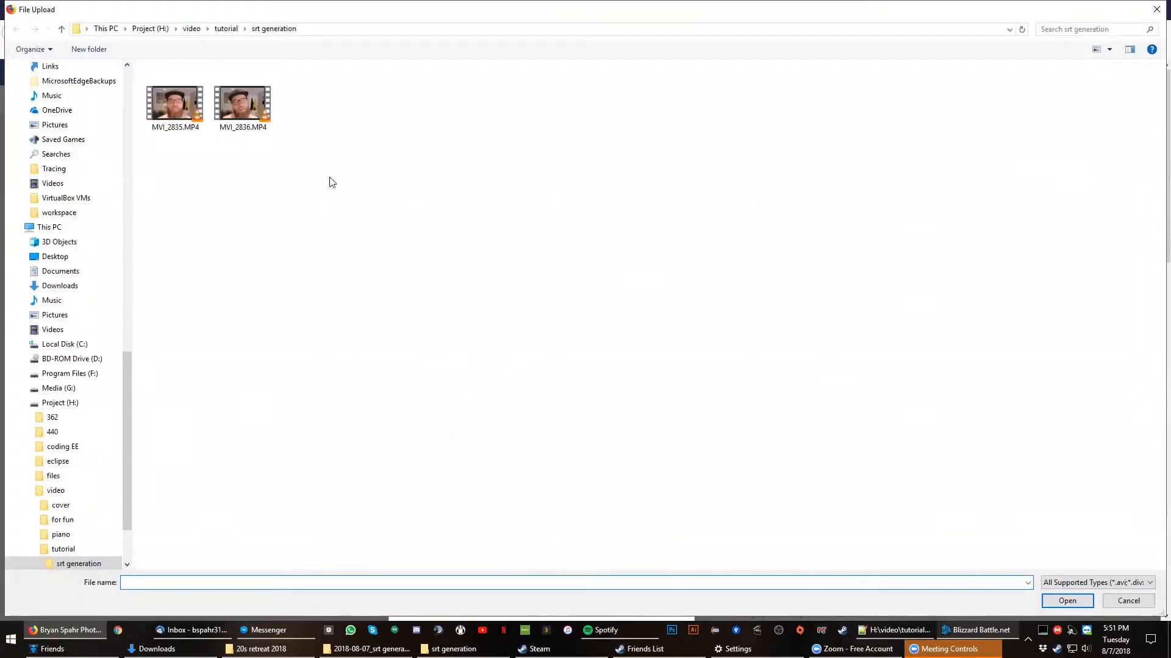
click(243, 105)
click(1066, 600)
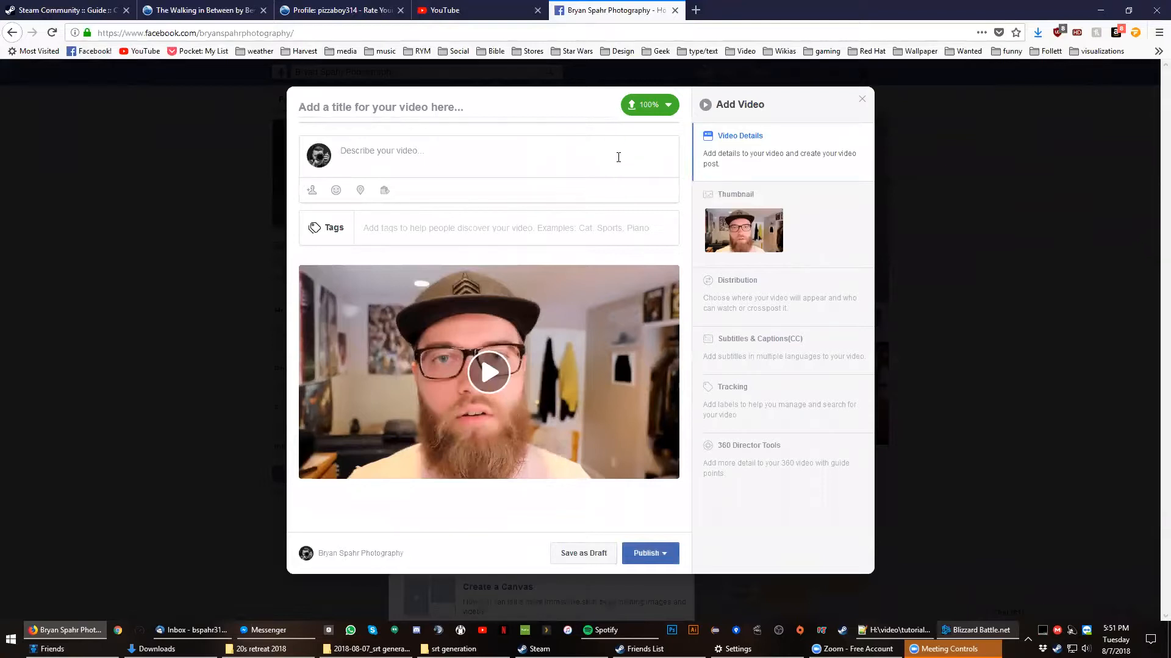
- Set the video language to English in the video's subtitles and captions settings
click(785, 354)
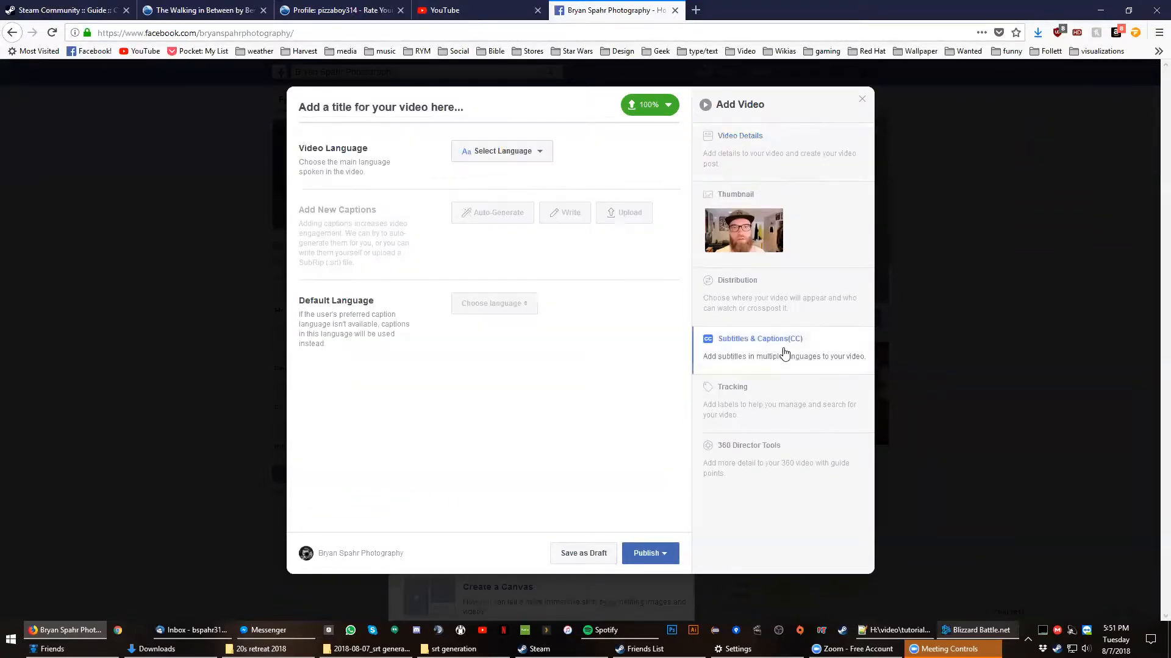
click(526, 152)
text(eng)
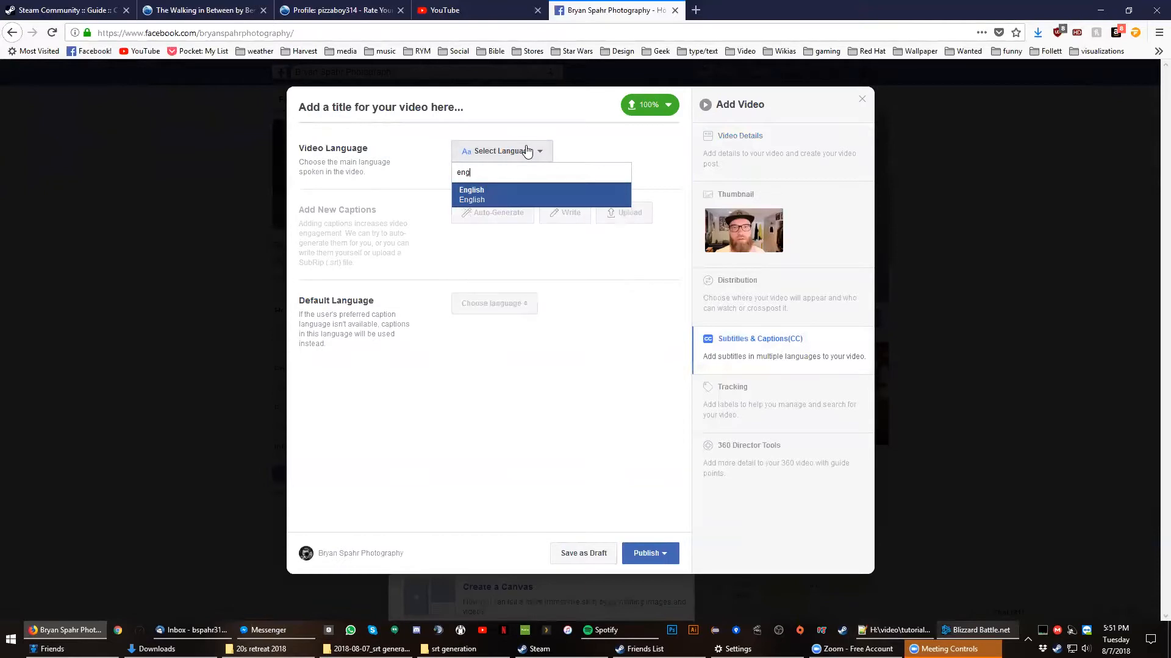
key(Return)
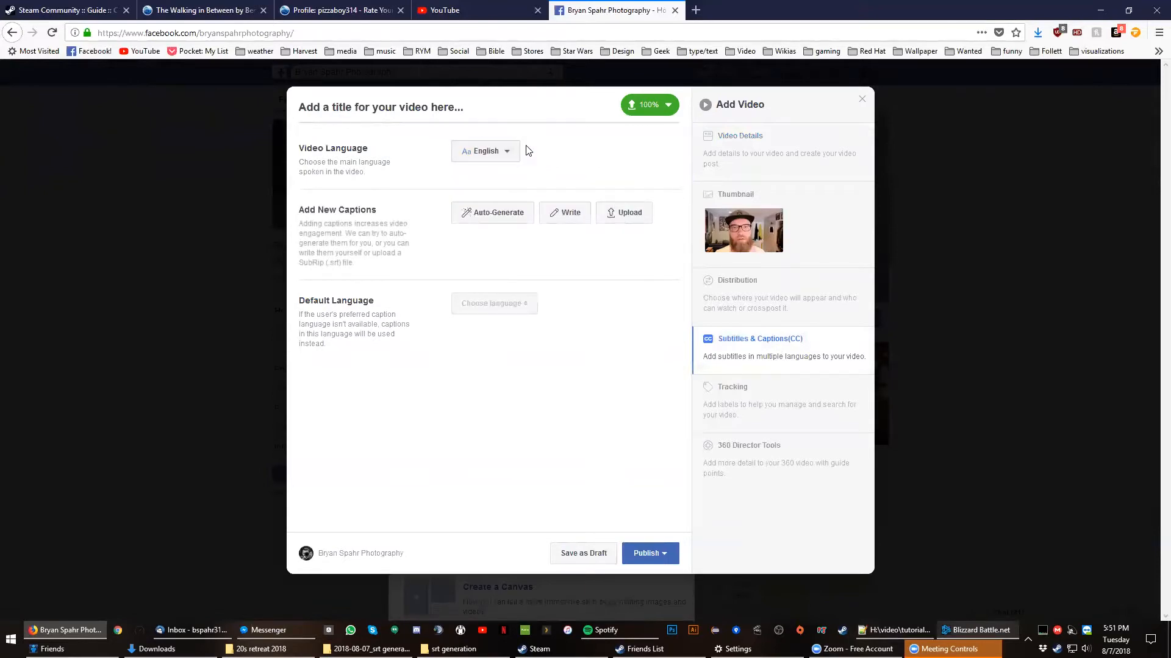
- Try to upload captions.srt as the video's new captions and check the required file name format
click(621, 221)
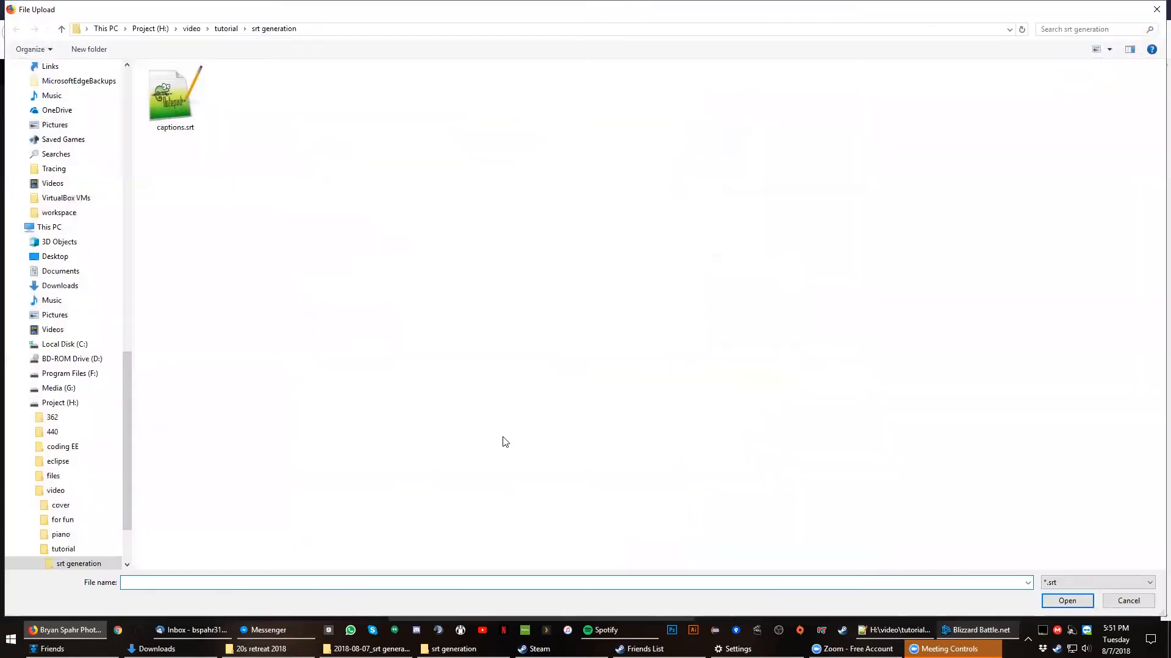
click(174, 110)
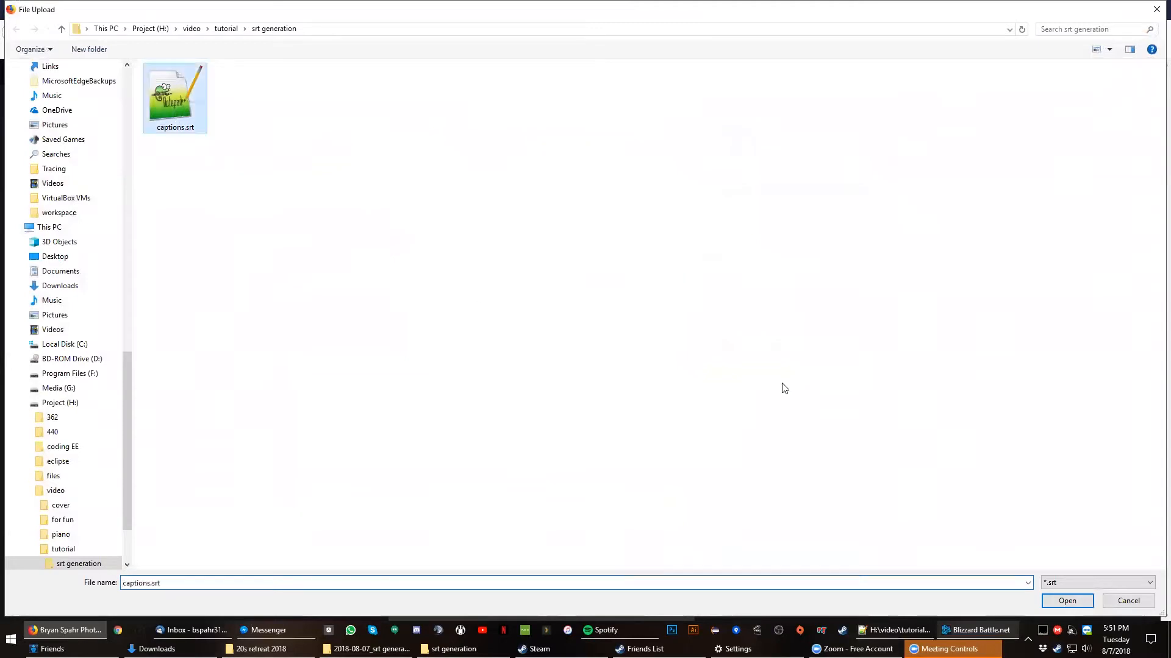
click(1067, 602)
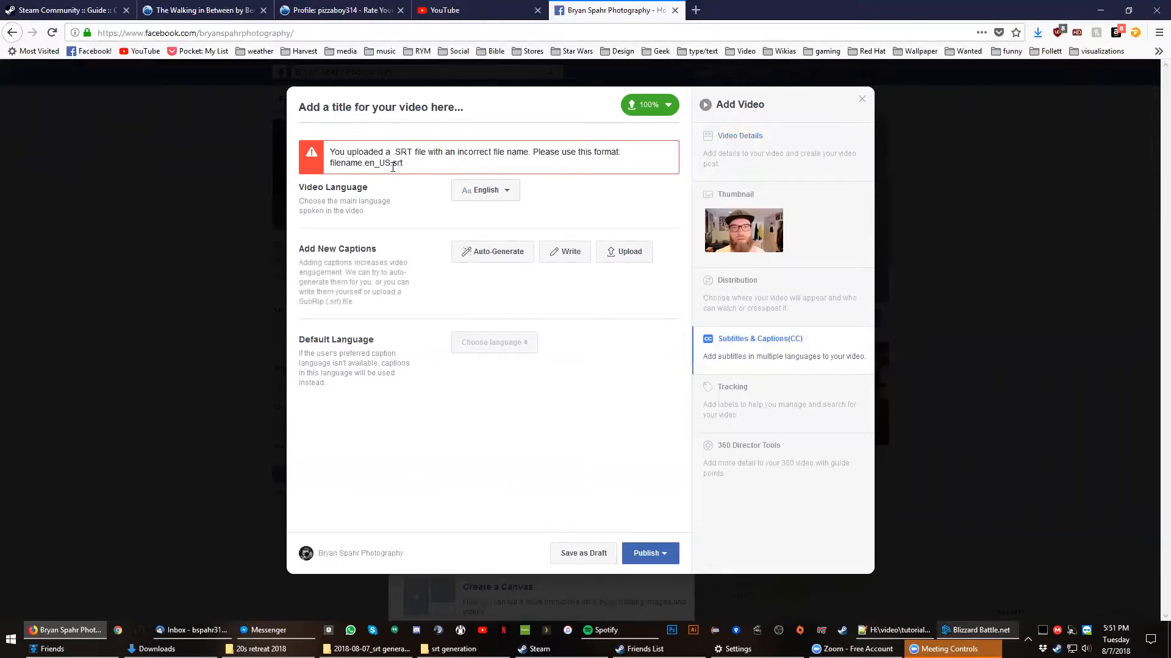
drag(390, 164, 365, 164)
click(441, 172)
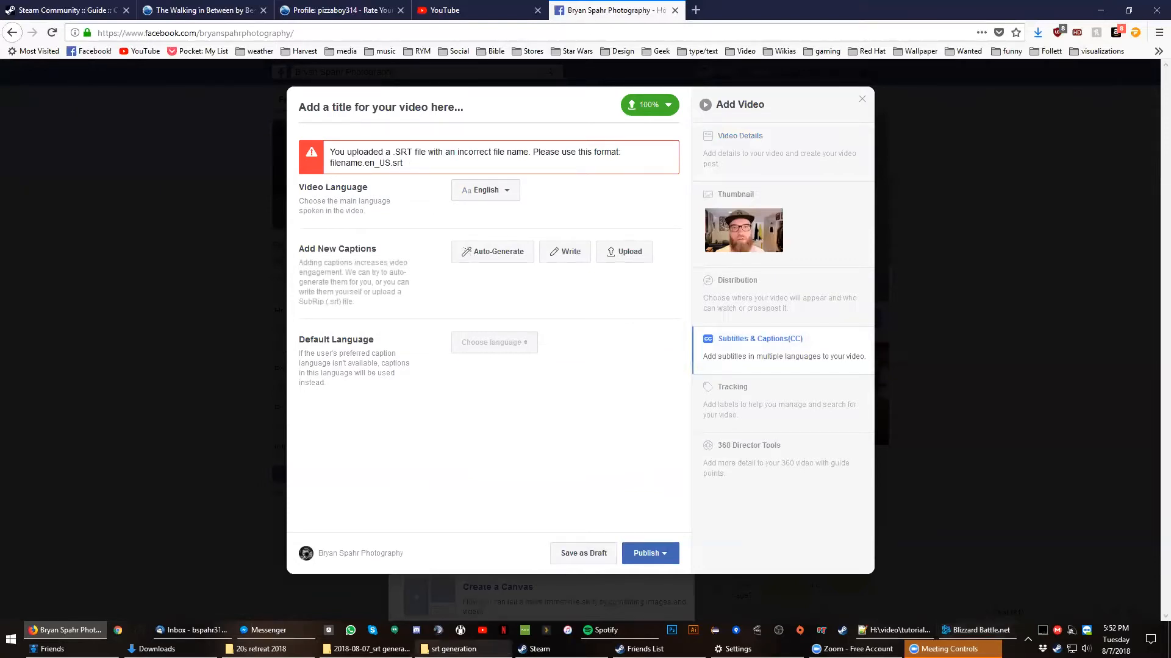
- Rename captions.srt in the srt generation folder to captions.en_US.srt in File Explorer
click(454, 648)
click(503, 325)
key(F2)
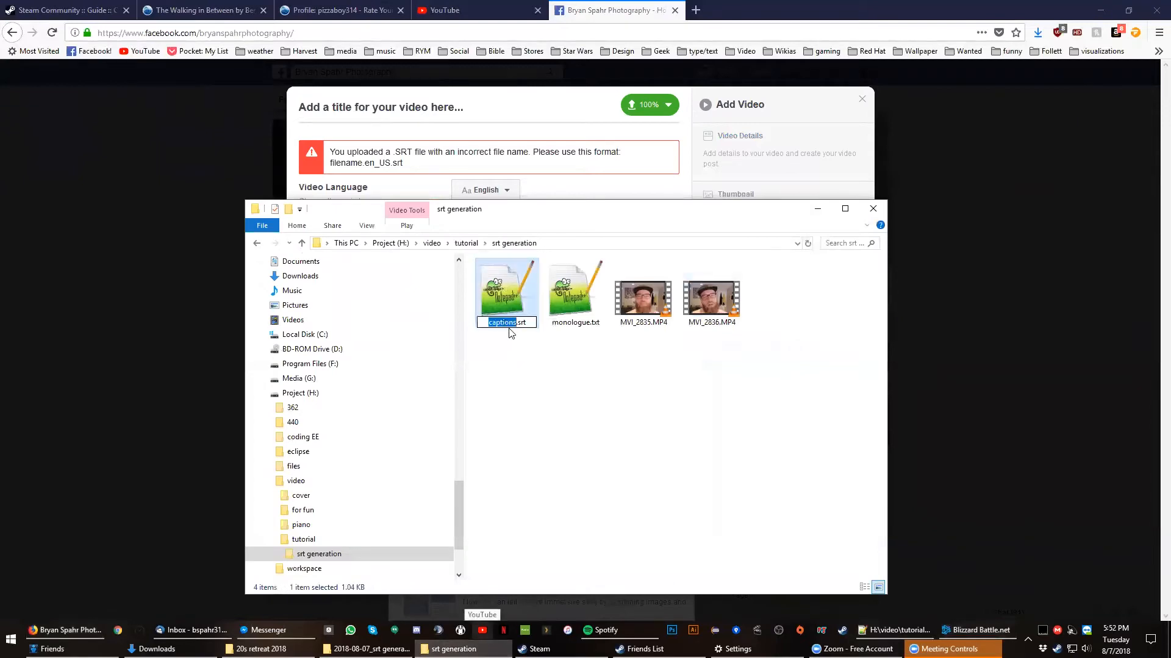
key(Right)
text(.en_US)
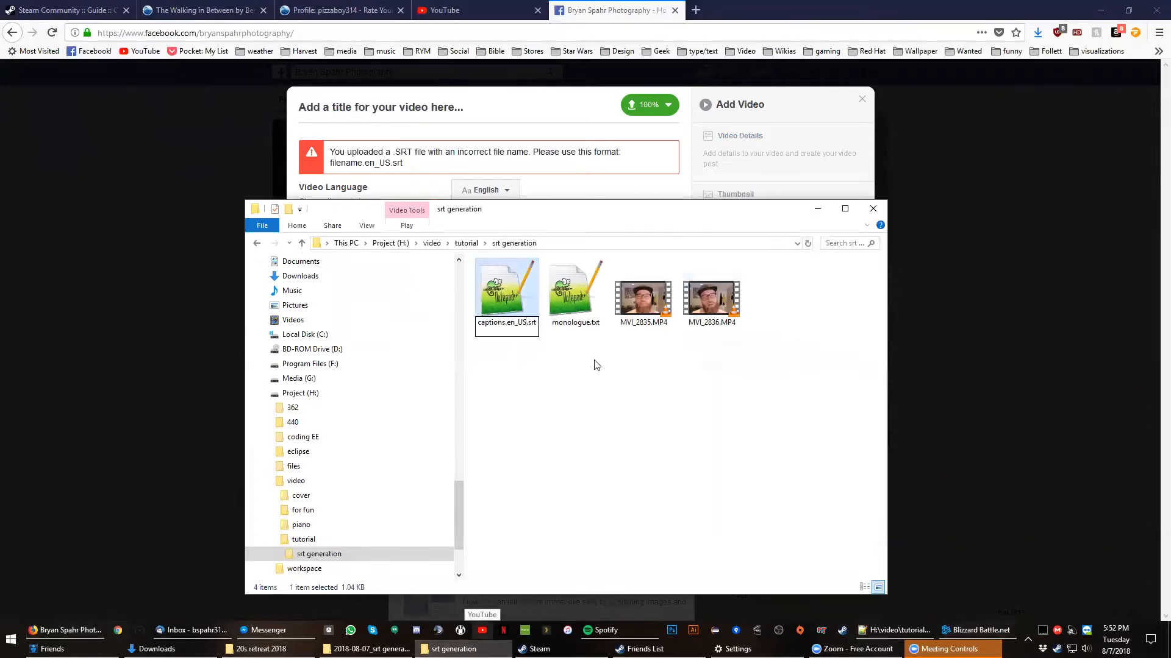
key(Return)
- Return to the Facebook video dialog and upload captions.en_US.srt as the video's captions
click(496, 123)
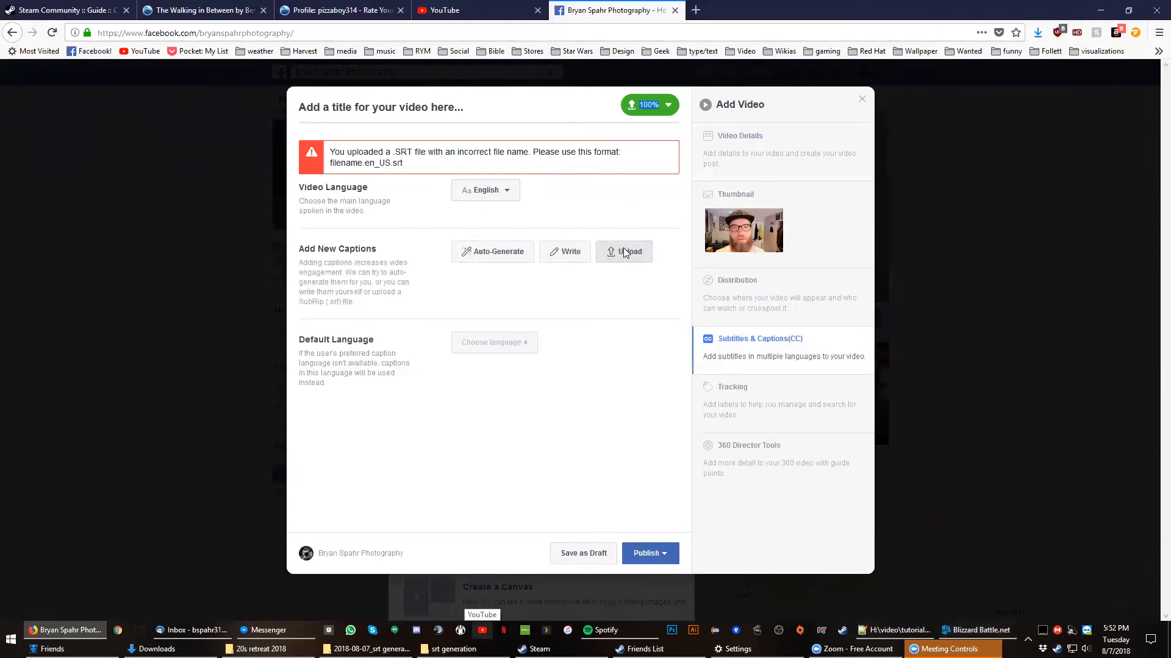
click(624, 252)
click(173, 96)
key(Return)
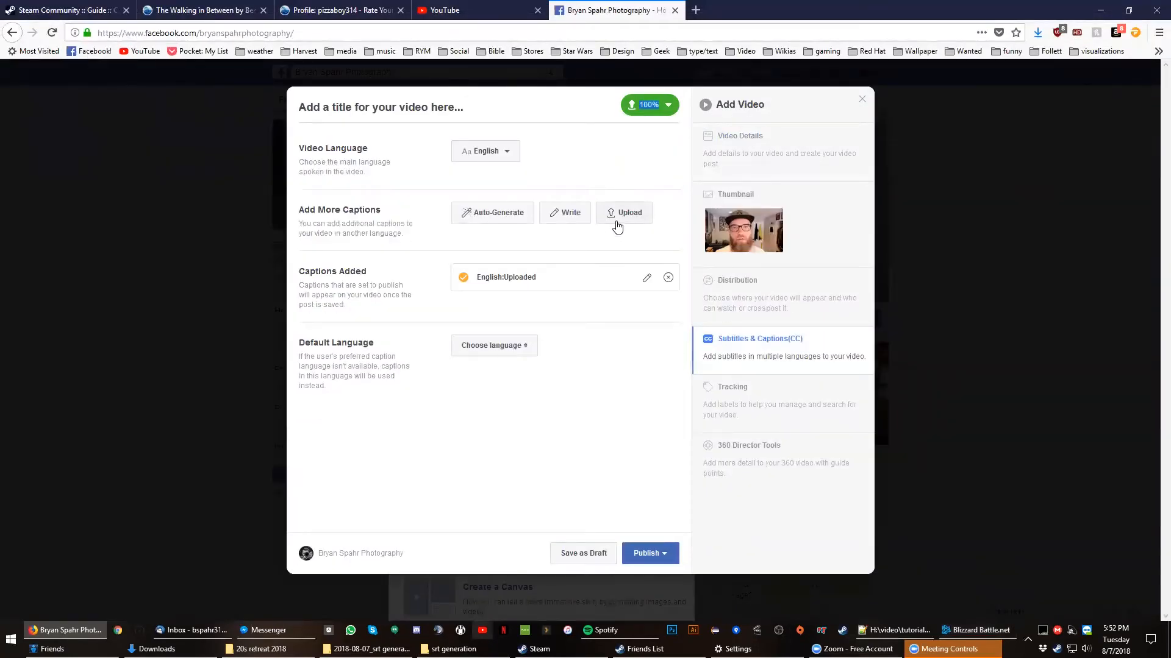
- Preview the uploaded English captions against the video and leave the caption editor without saving changes
click(647, 279)
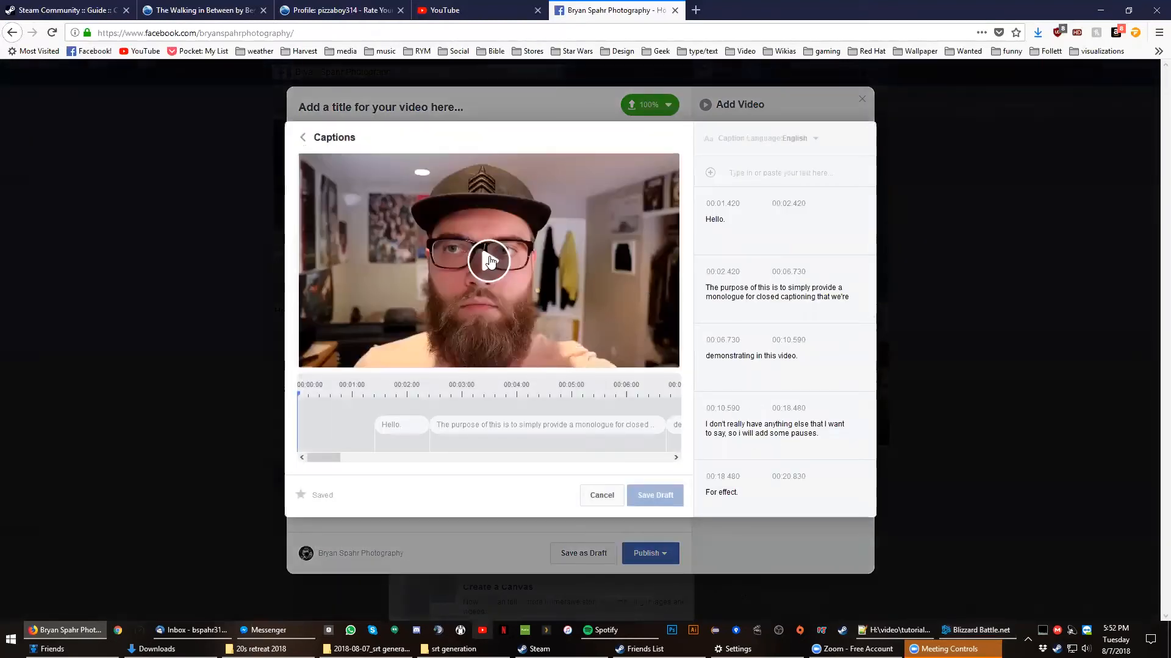
click(489, 261)
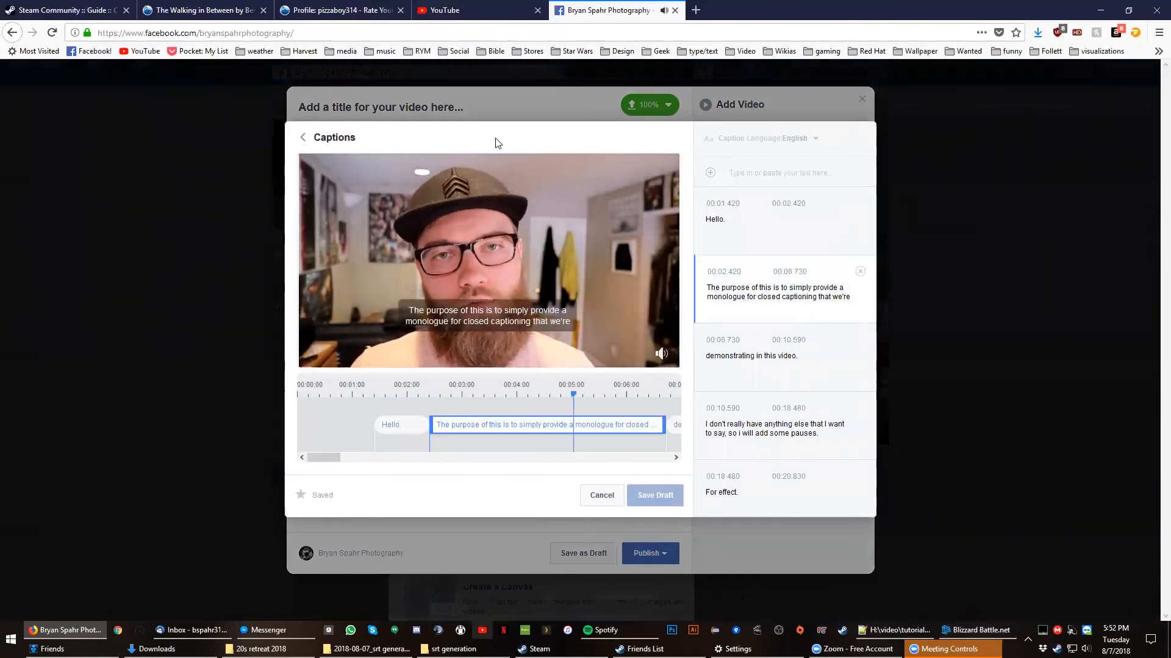
click(611, 500)
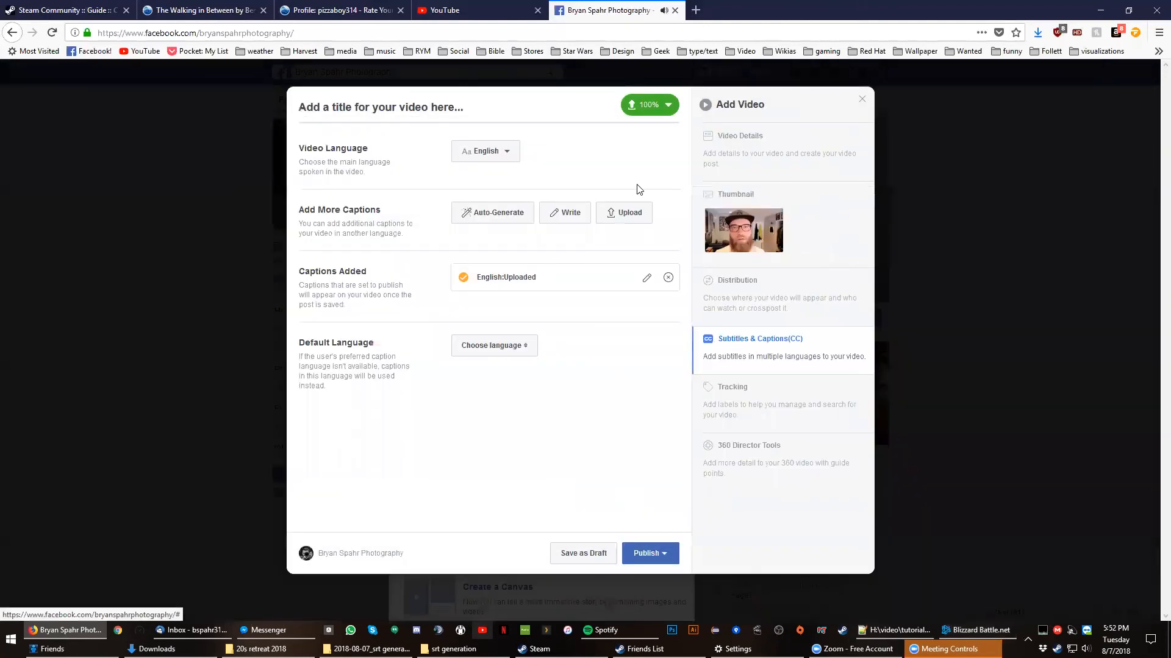